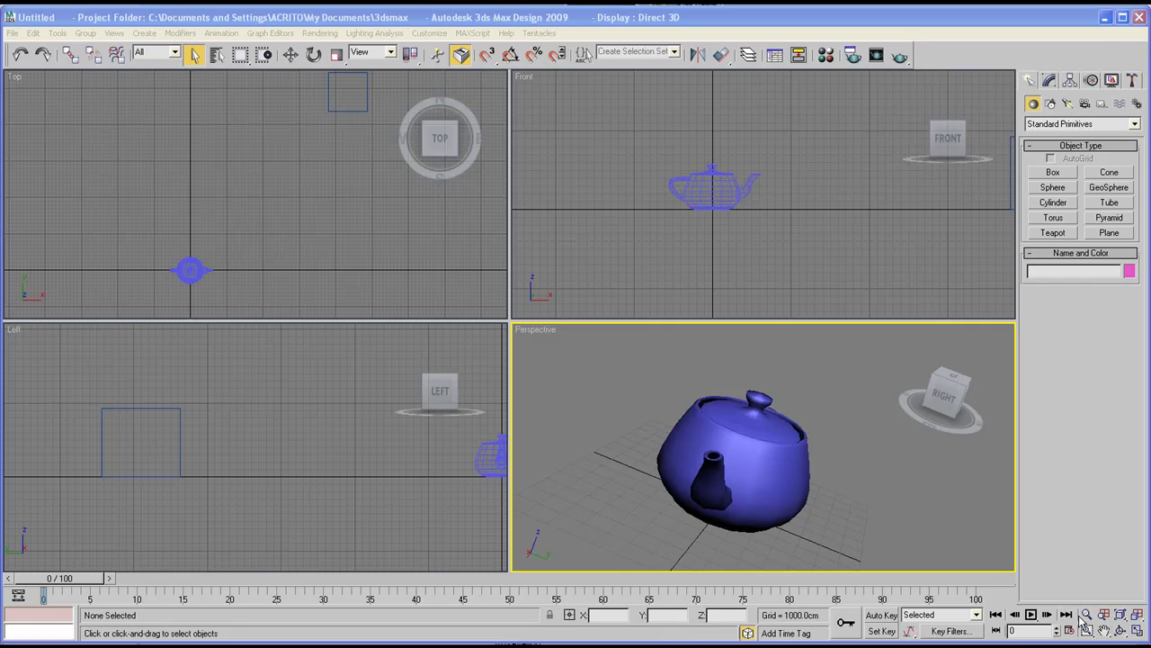
Zoom the Perspective, Front, Top and Left views individually, then zoom all views together with Zoom All.
click(1087, 614)
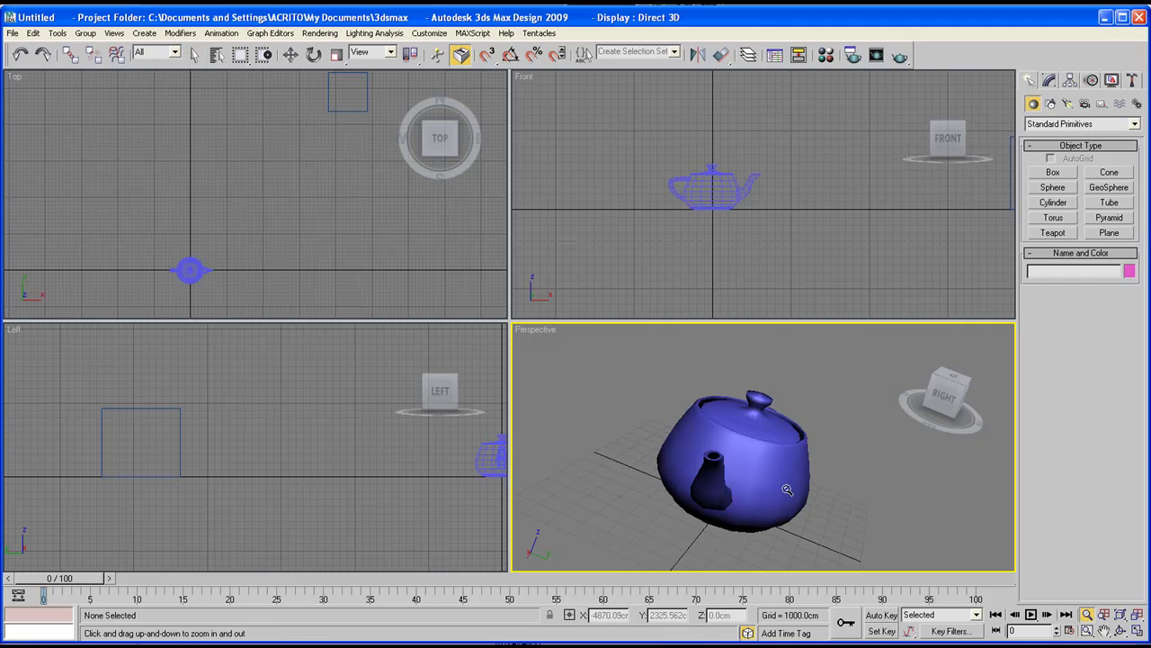
drag(775, 434, 766, 355)
drag(730, 206, 722, 104)
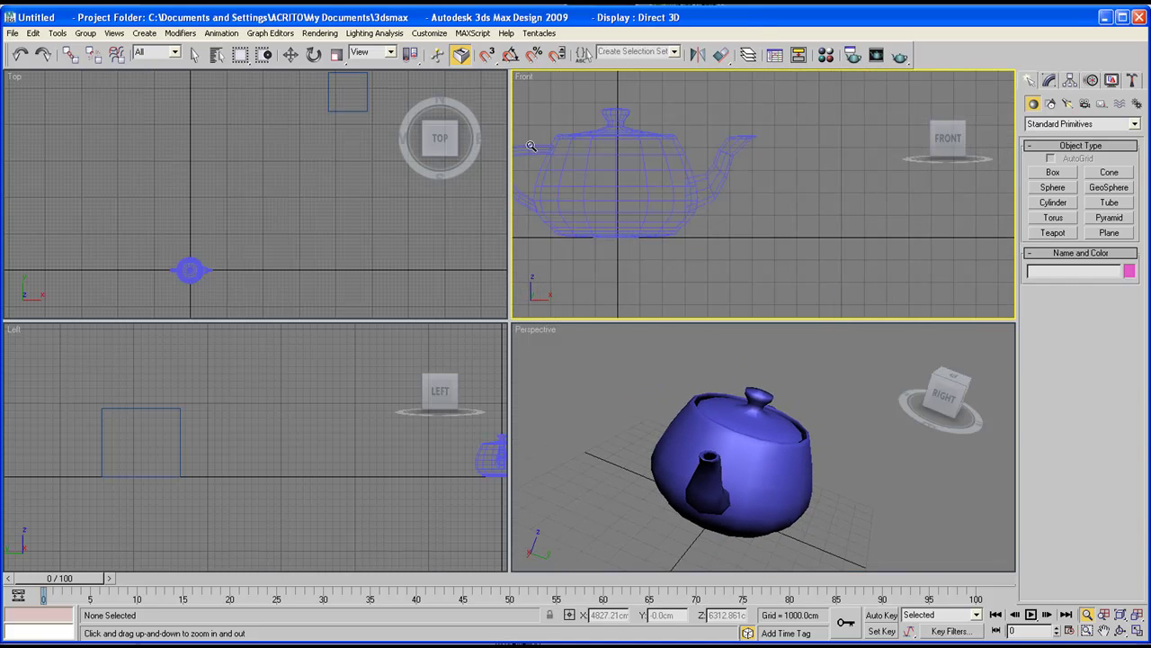
drag(360, 103, 270, 297)
mouse_move(239, 443)
mouse_down()
mouse_move(239, 403)
mouse_move(239, 442)
mouse_up()
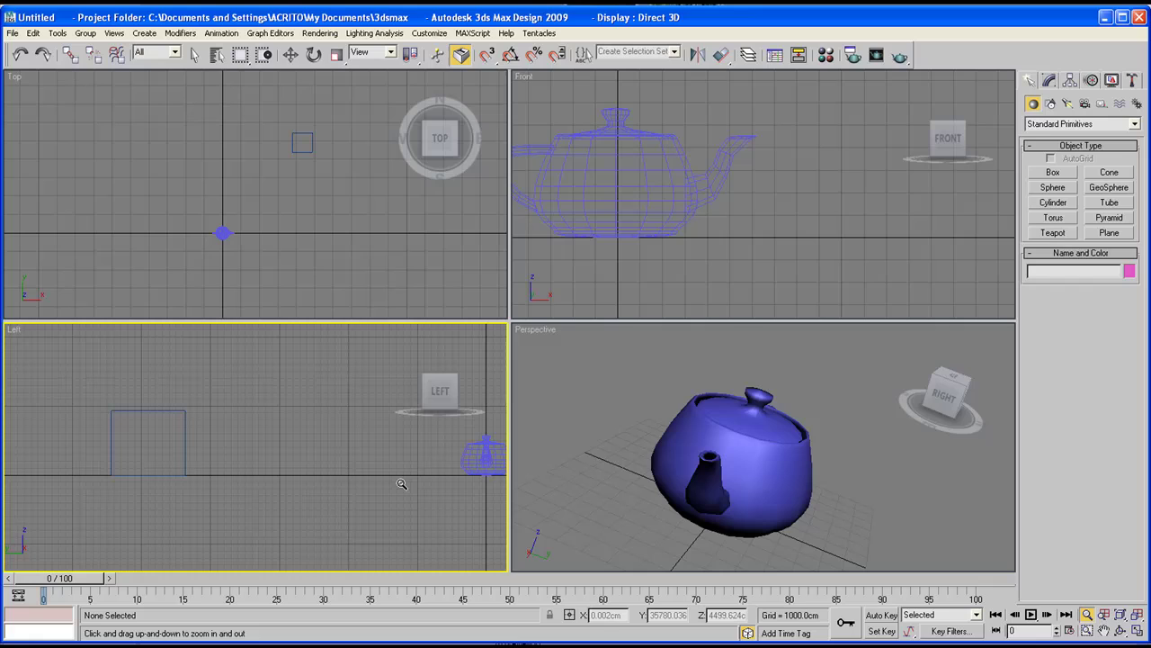
click(1103, 614)
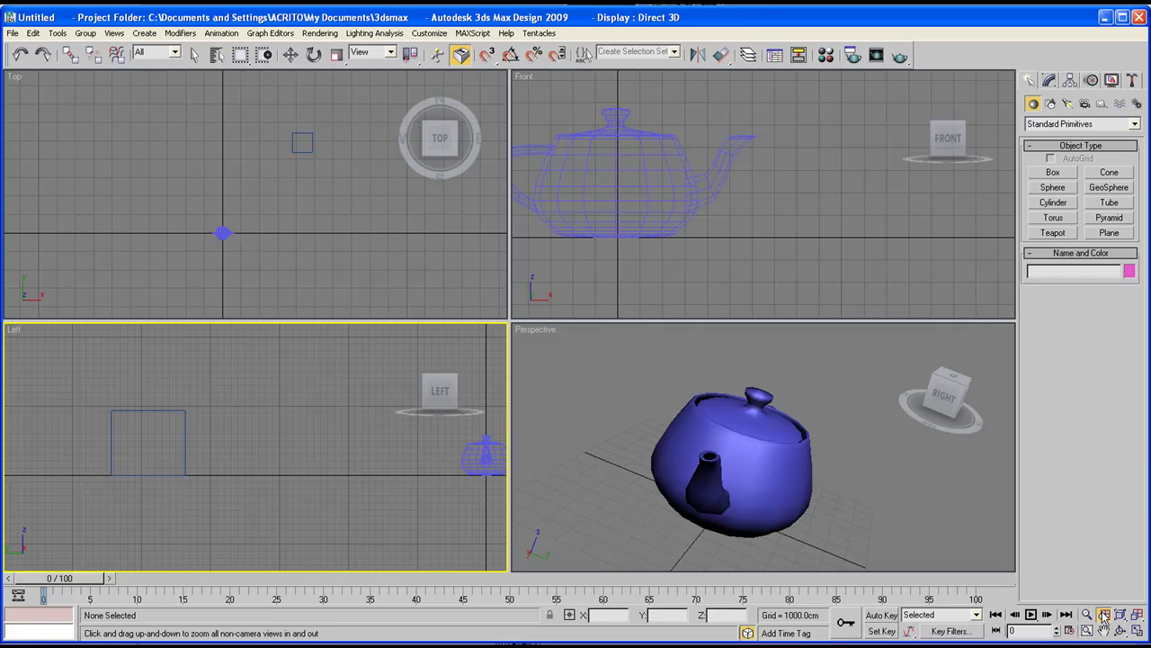
drag(547, 371, 550, 448)
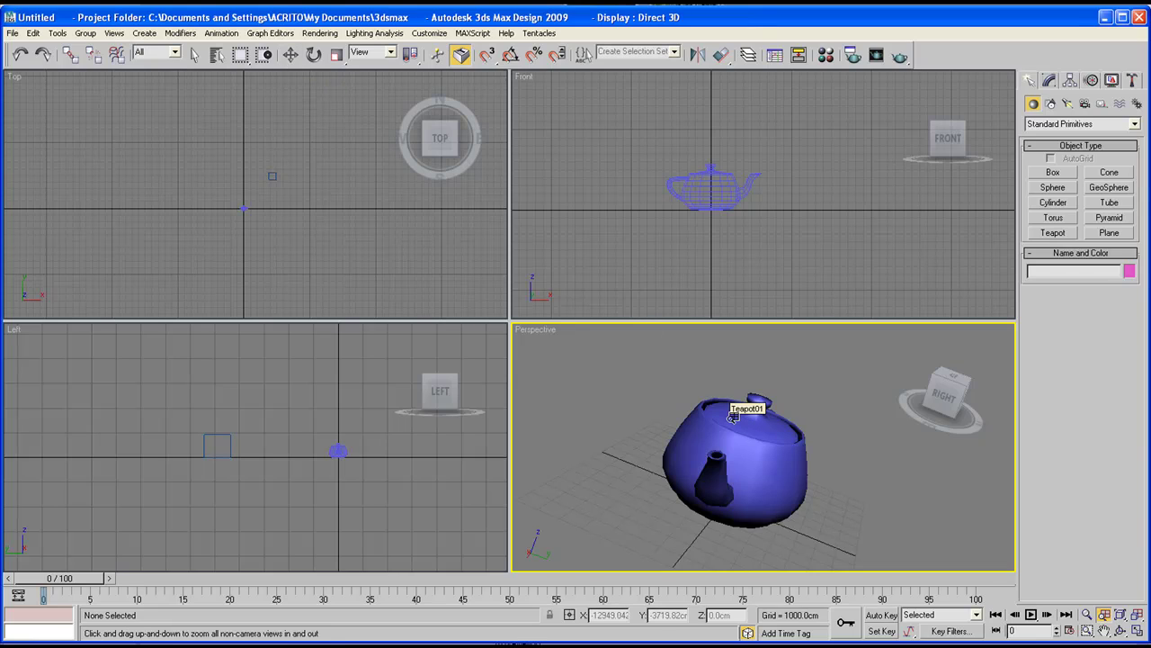
Select Box01 with Select and Move and create a second box, Box02, in the Top view.
click(290, 55)
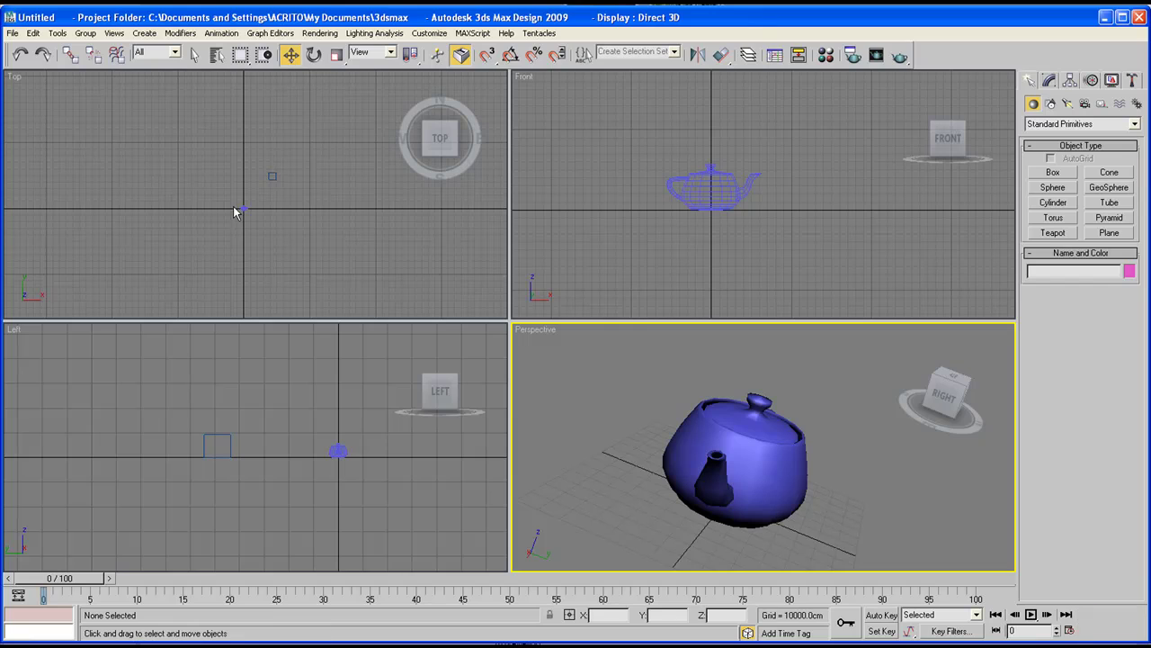
scroll(234, 212, up, 2)
scroll(234, 213, up, 4)
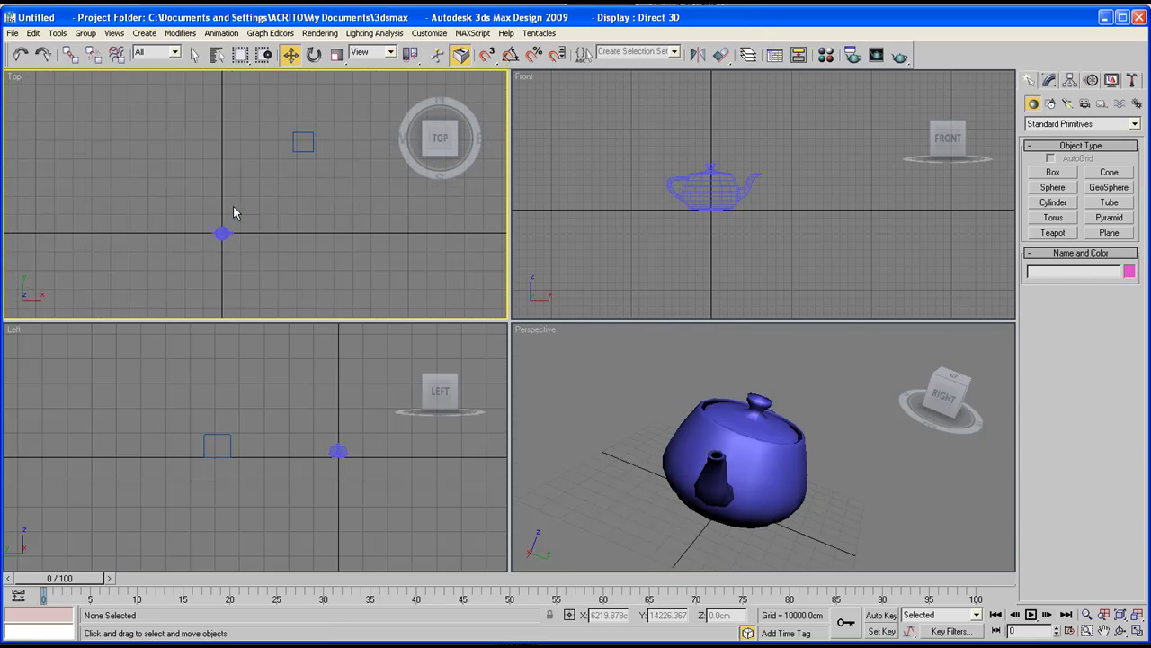
click(313, 115)
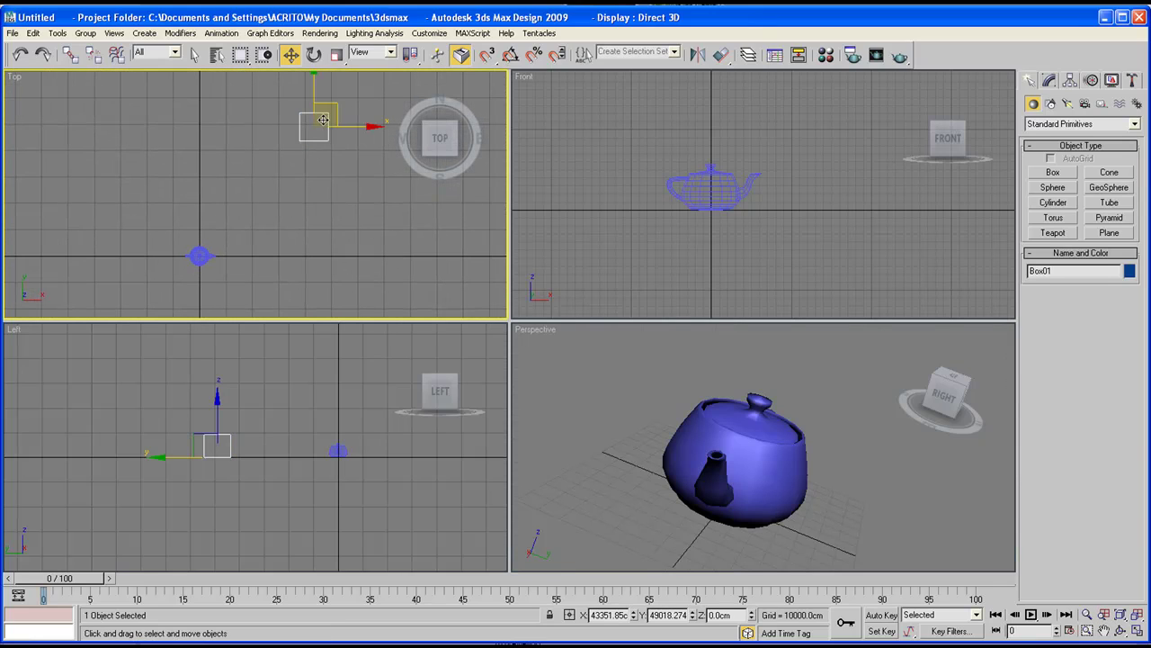
click(1053, 172)
drag(365, 170, 383, 196)
Zoom and pan the Front, Top and Left views around the two boxes.
scroll(699, 431, down, 10)
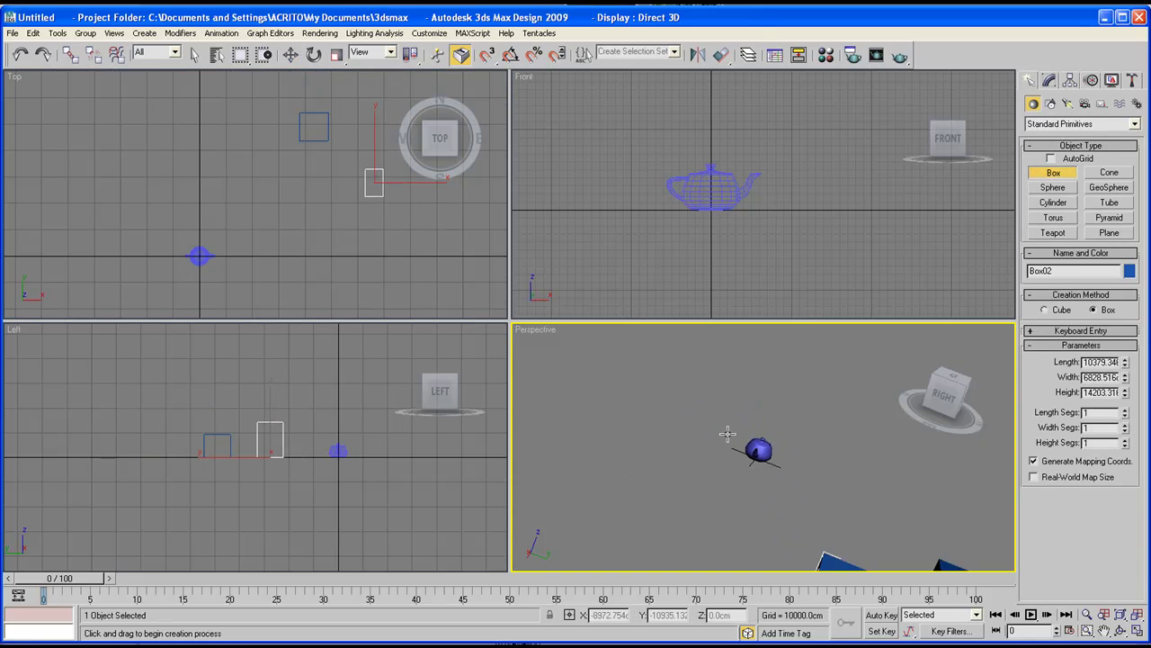
scroll(815, 511, down, 3)
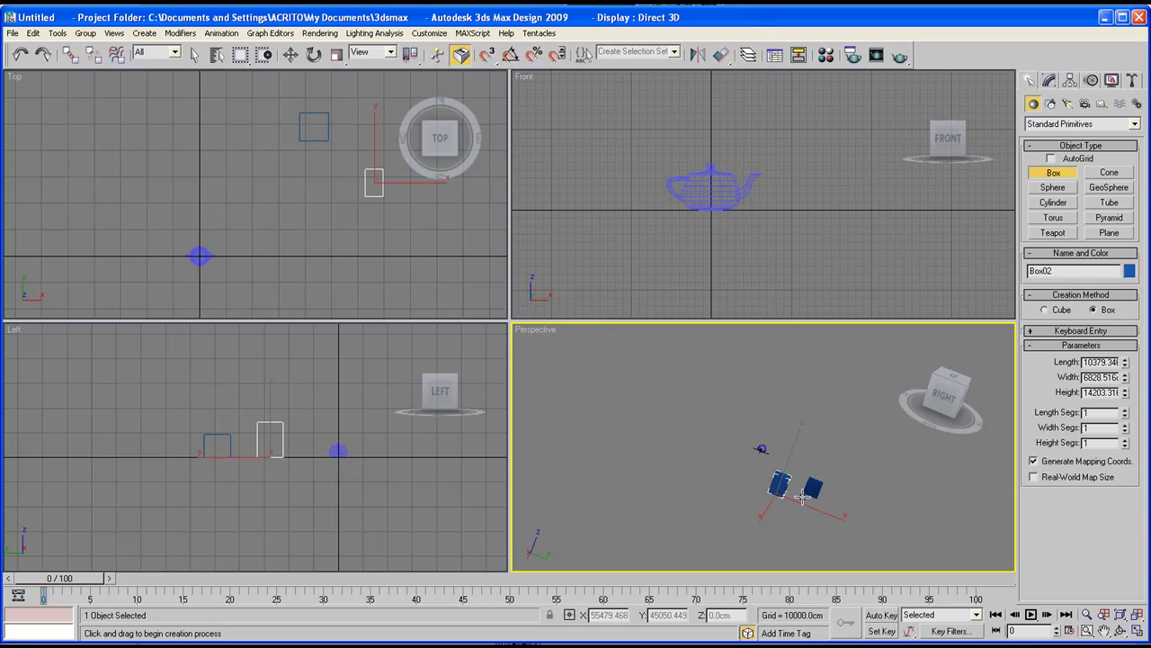
right_click(702, 217)
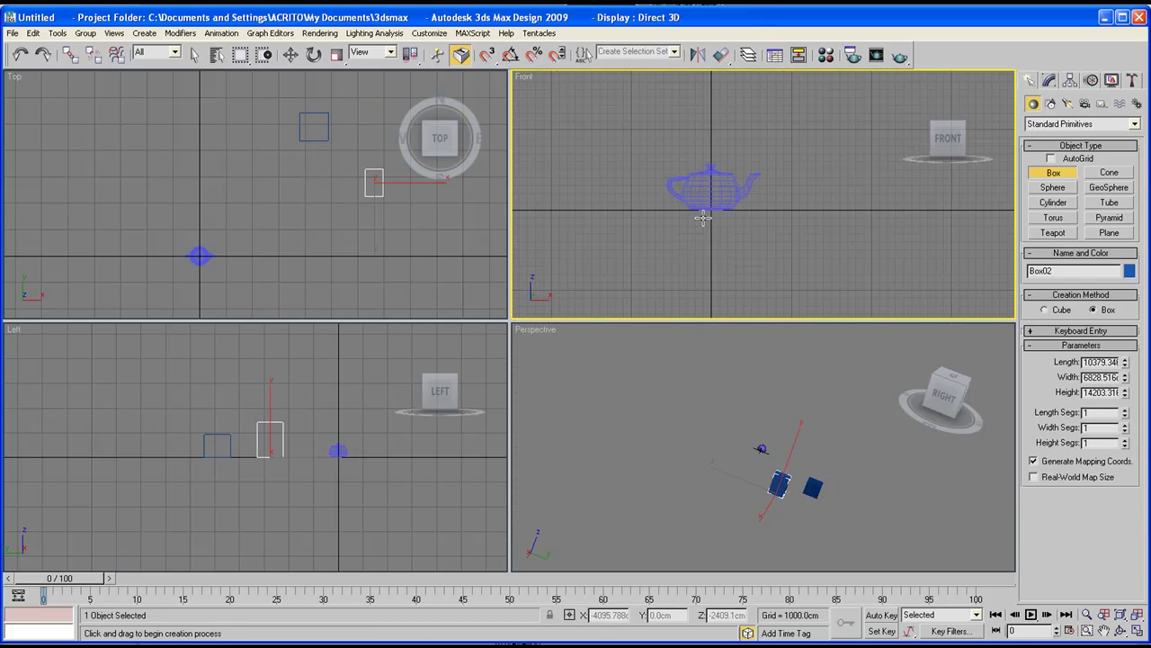
scroll(702, 216, up, 2)
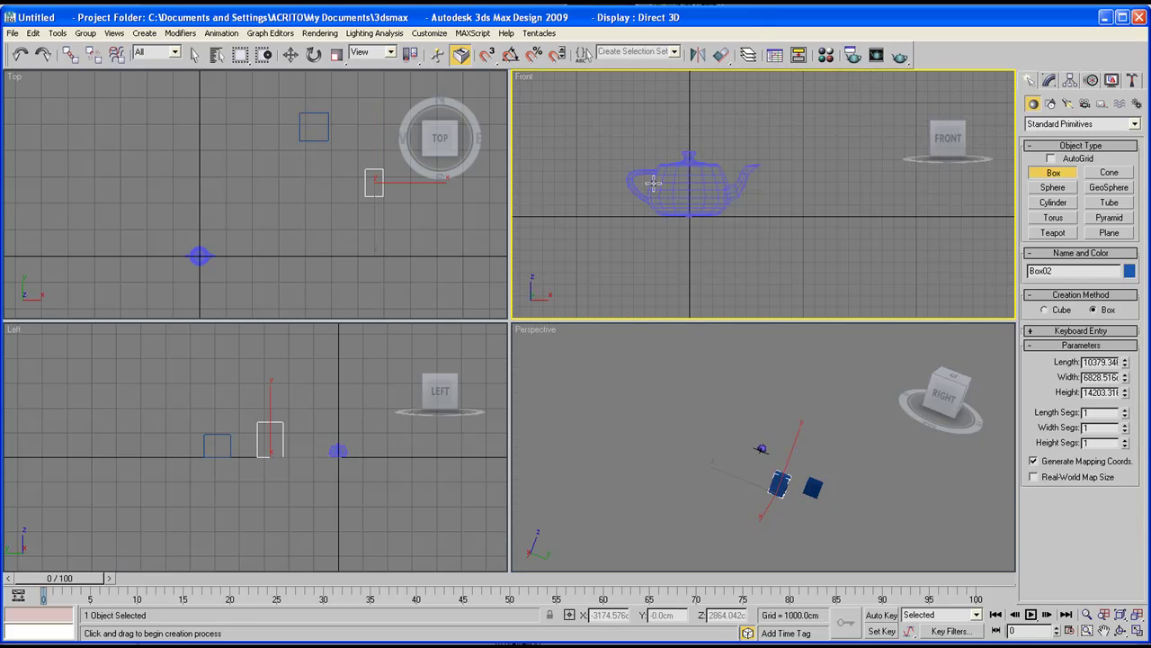
scroll(653, 184, up, 4)
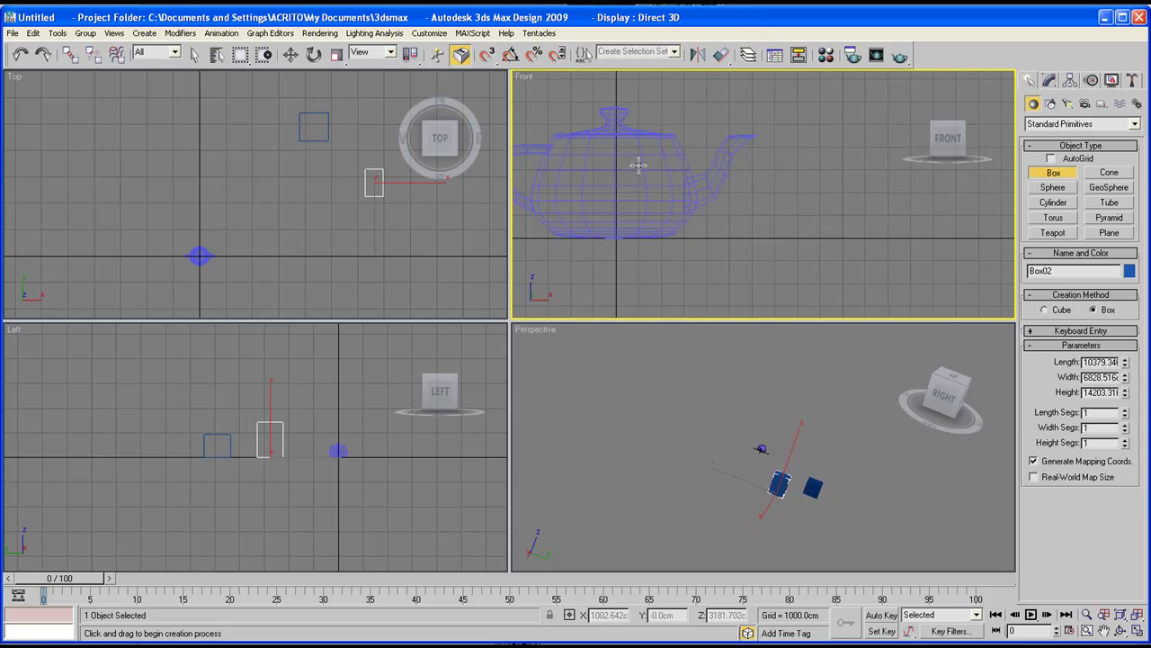
right_click(261, 235)
scroll(329, 208, up, 4)
middle_drag(249, 216, 184, 160)
right_click(283, 455)
middle_drag(455, 454, 351, 465)
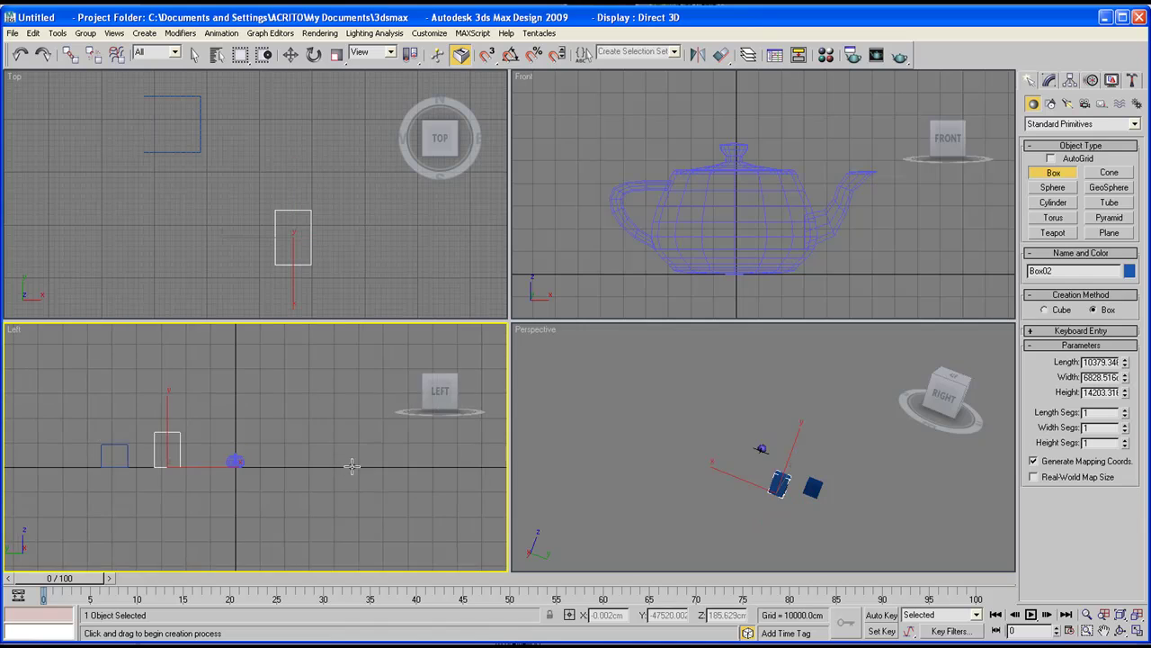
scroll(352, 465, up, 5)
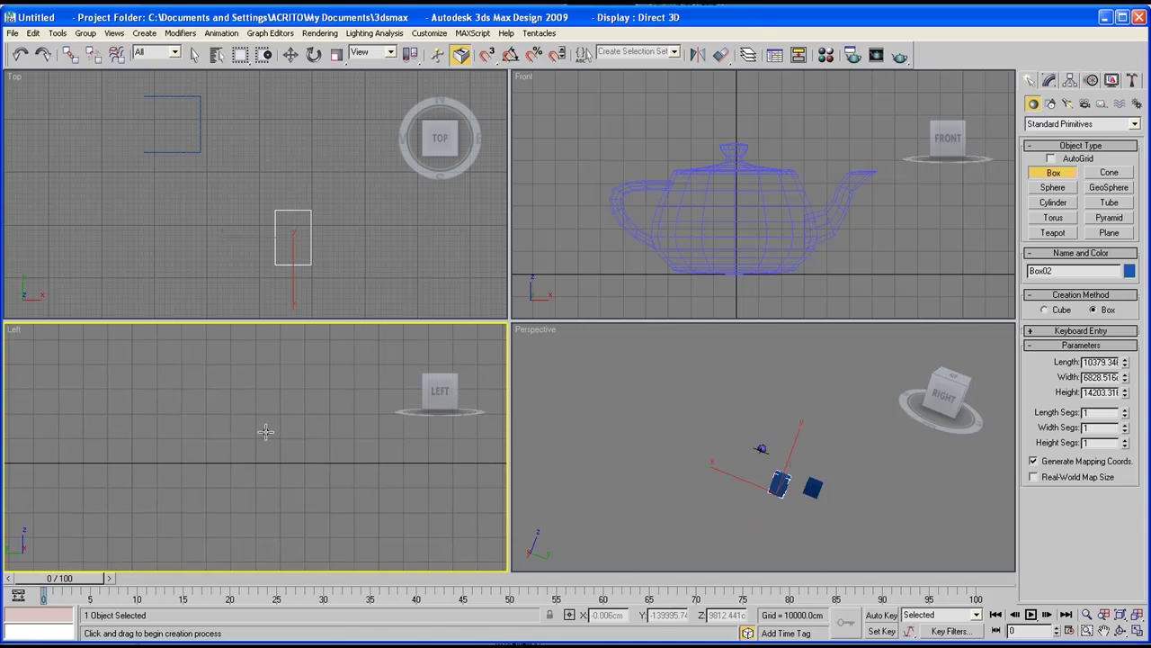
right_click(653, 401)
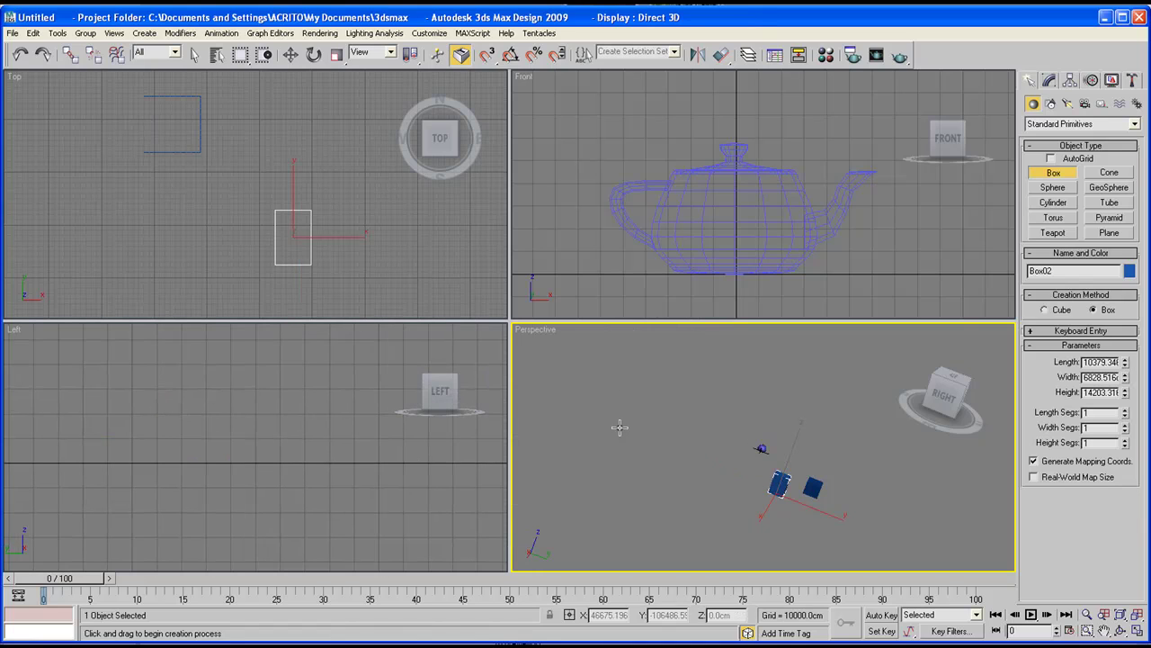
Fit the Perspective view with Zoom Extents, then fit every view with Zoom Extents All.
click(1120, 616)
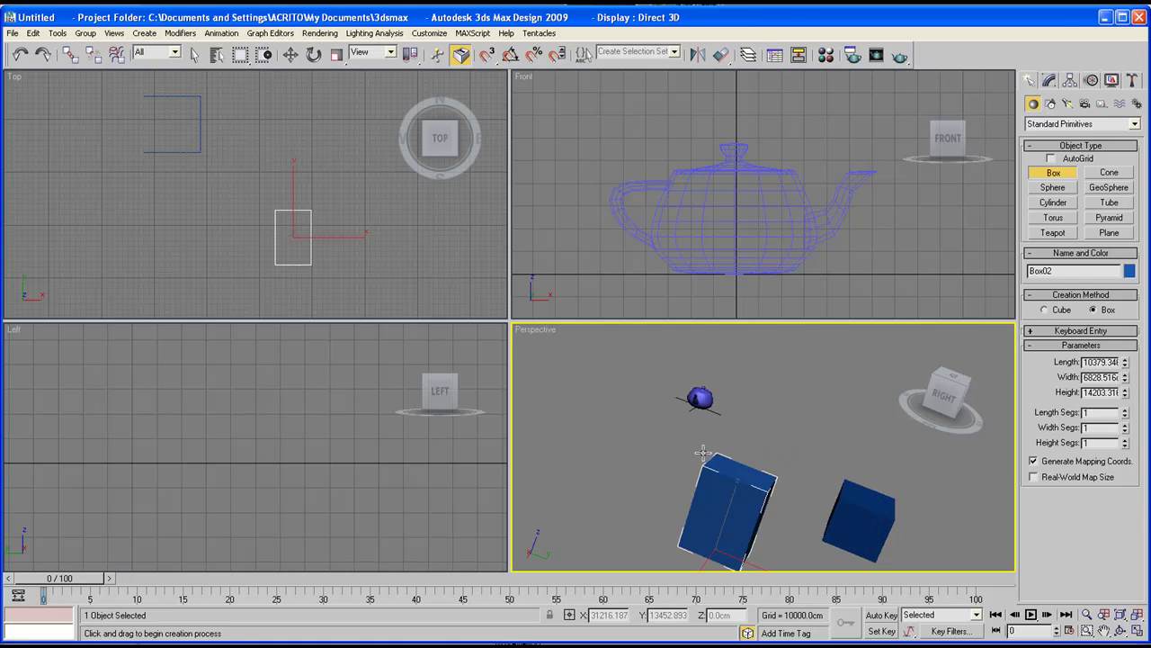
scroll(647, 356, up, 5)
scroll(753, 465, up, 5)
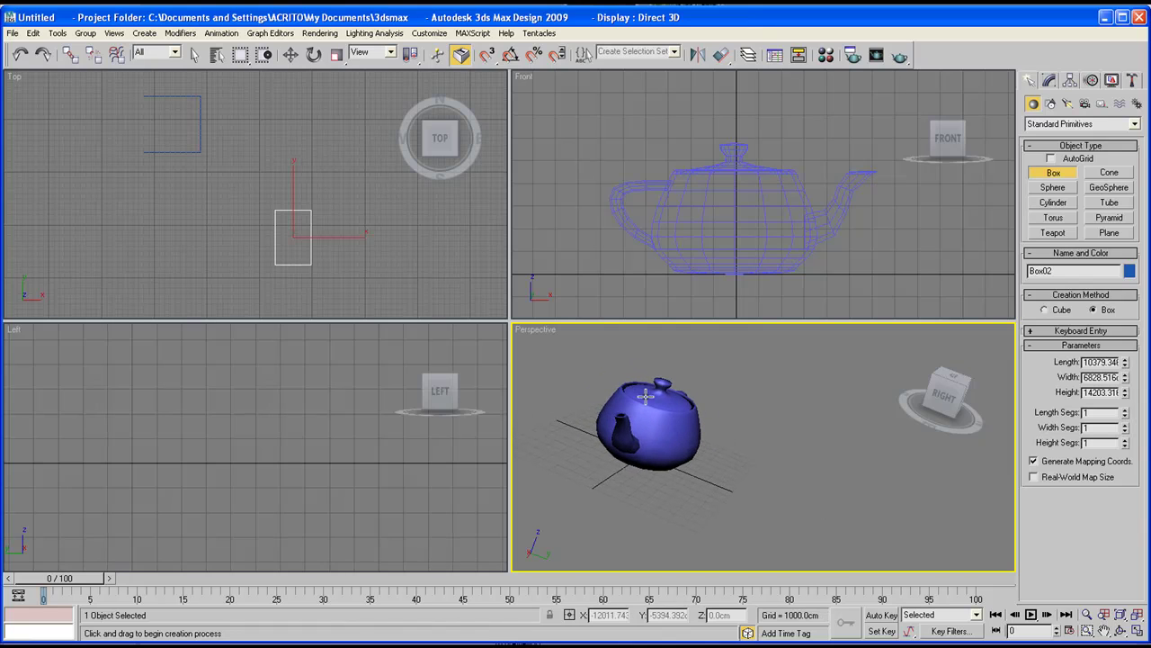
click(1121, 617)
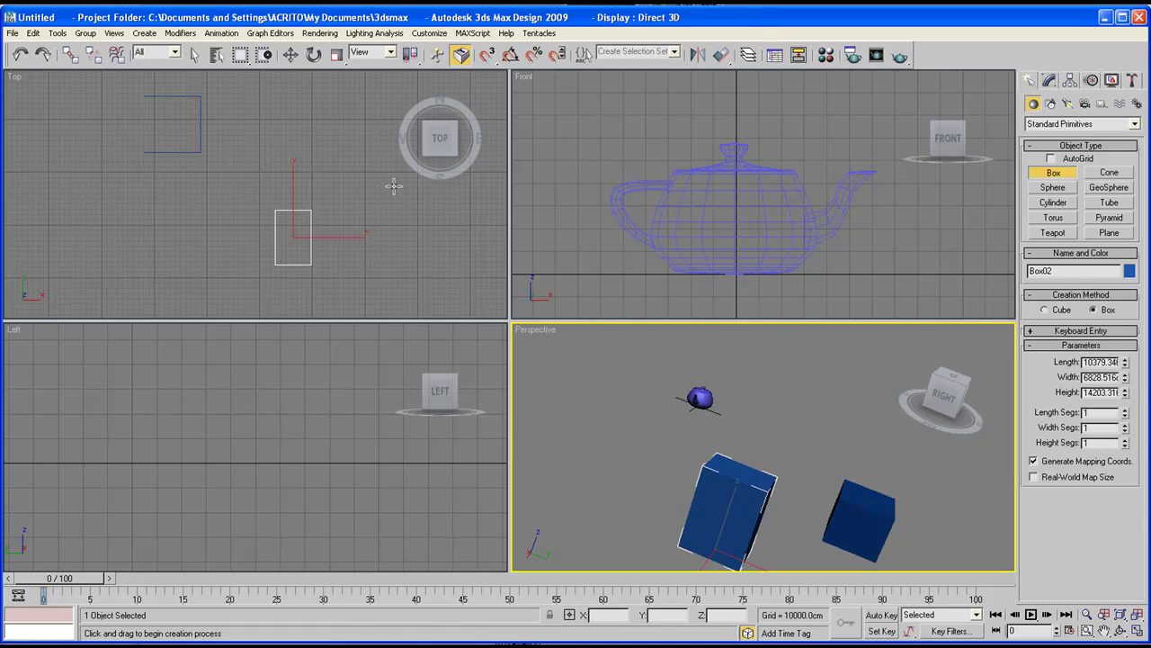
click(1139, 619)
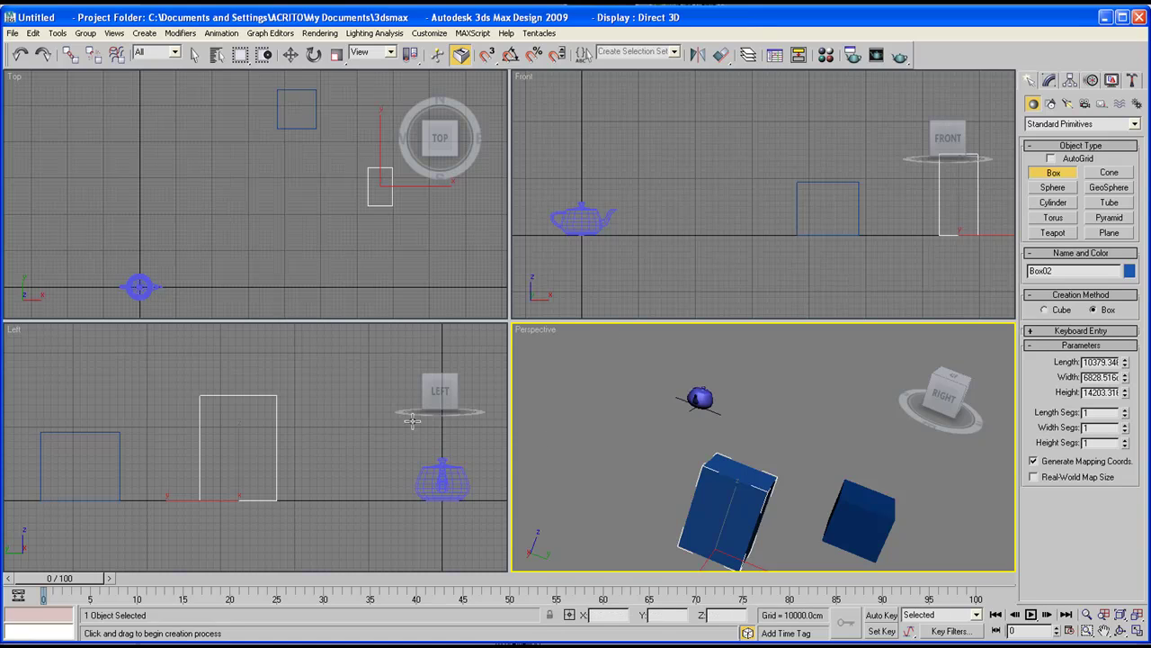
Apply Zoom Region around the teapot repeatedly for a close-up in the Perspective view.
click(1088, 631)
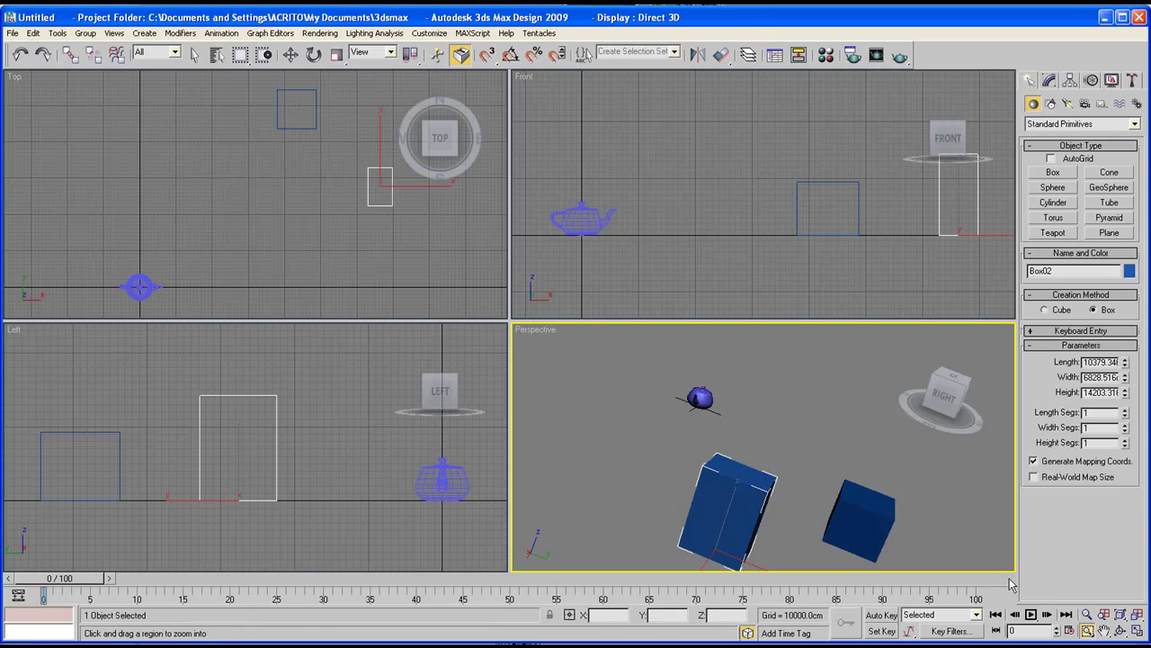
drag(674, 369, 742, 445)
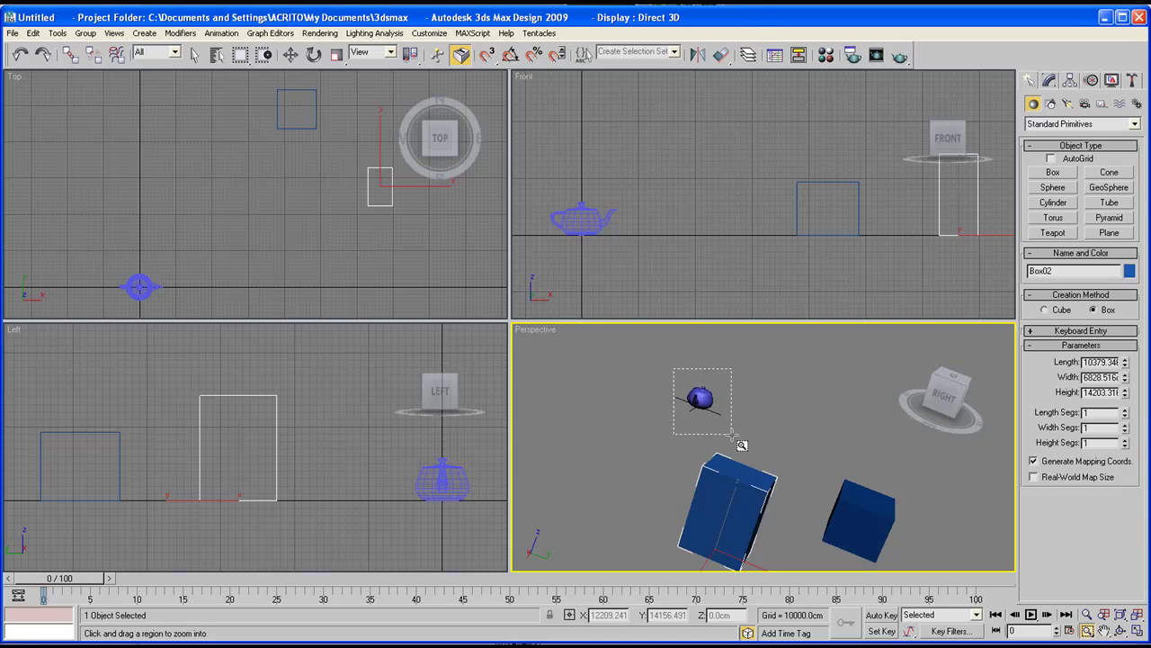
drag(732, 436, 734, 438)
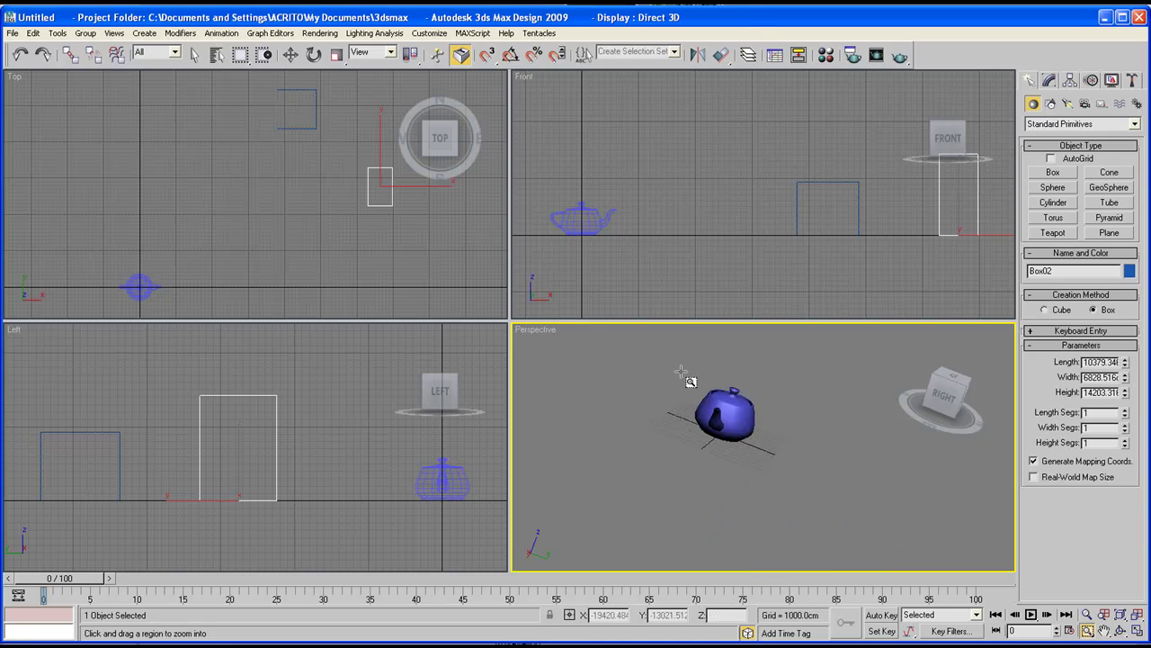
drag(670, 349, 784, 480)
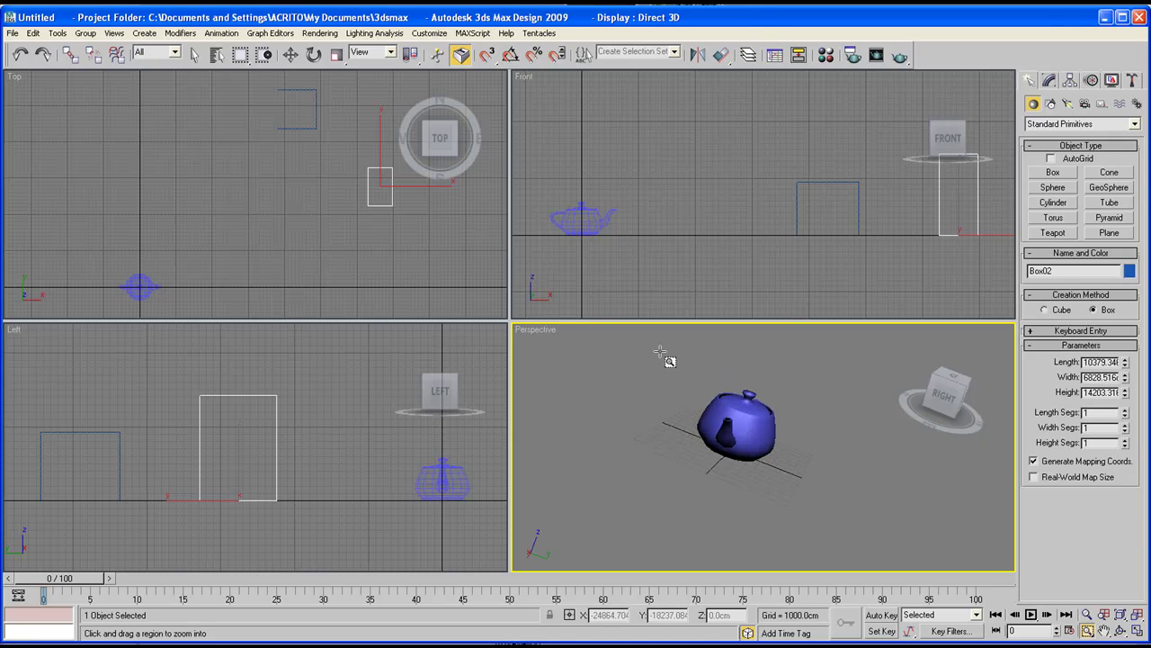
drag(661, 352, 835, 516)
drag(686, 366, 814, 506)
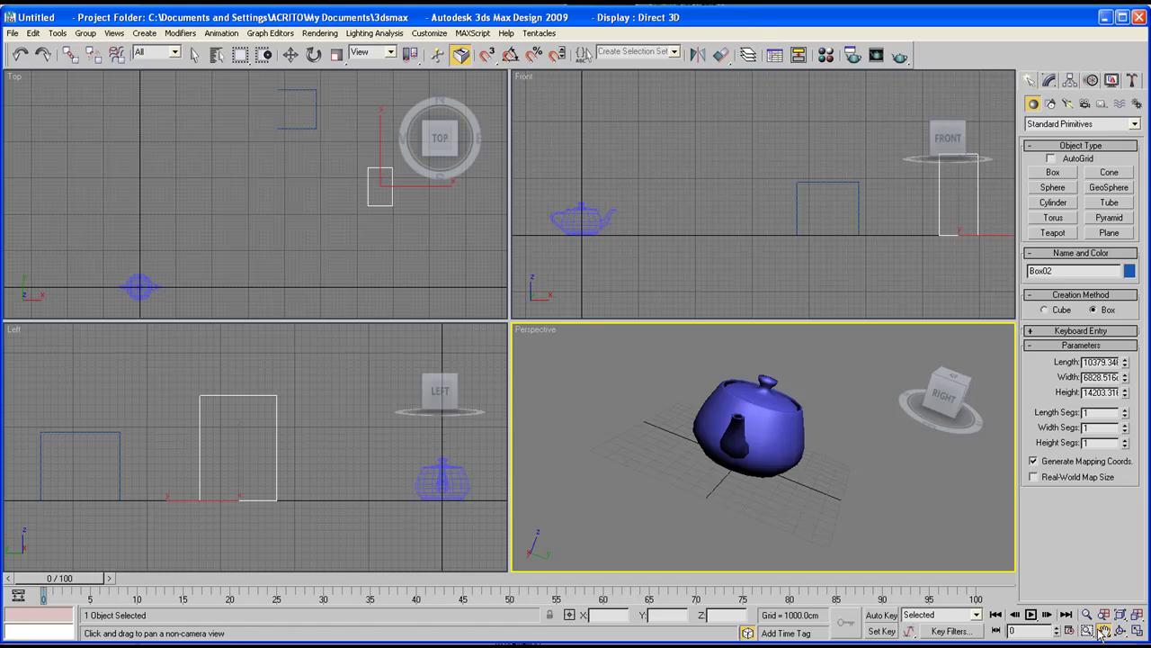
Pan the Perspective, Front, Top and Left views slightly.
click(1104, 629)
drag(735, 407, 600, 455)
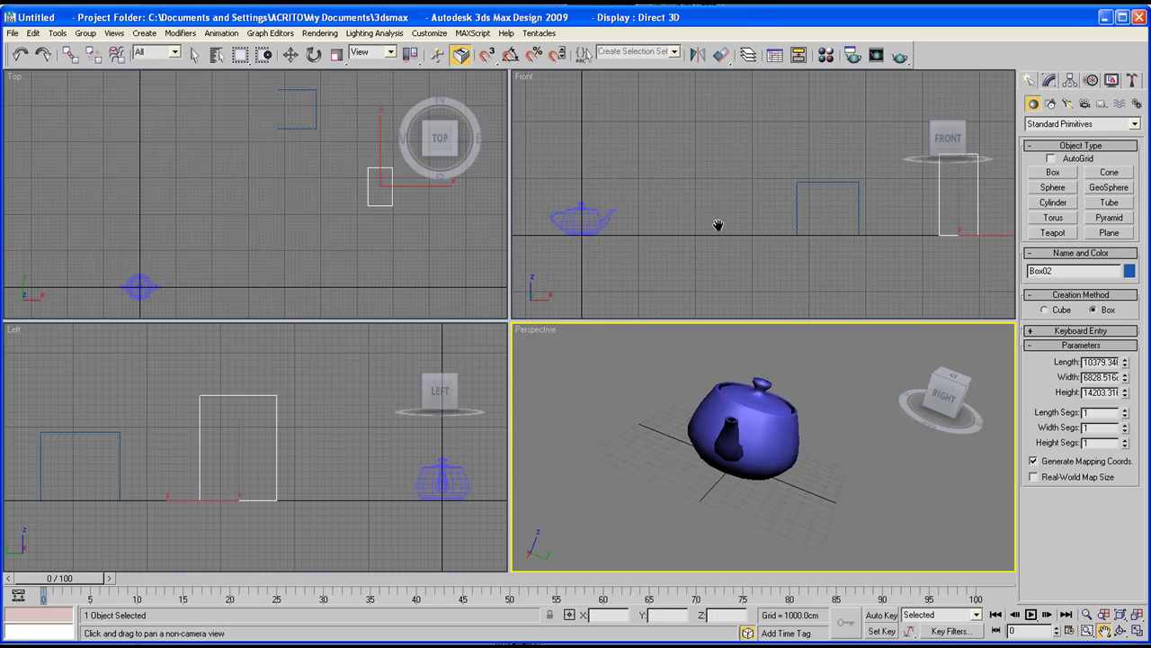
drag(718, 225, 818, 213)
click(170, 204)
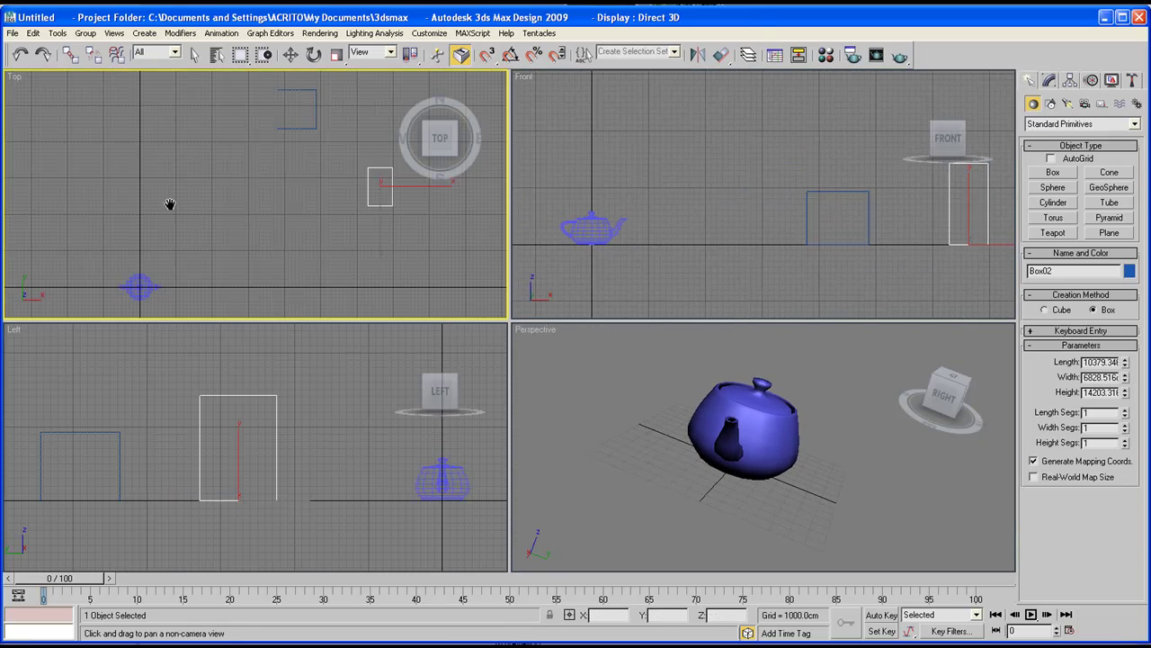
drag(170, 204, 275, 98)
drag(254, 400, 188, 394)
click(686, 393)
drag(598, 398, 595, 404)
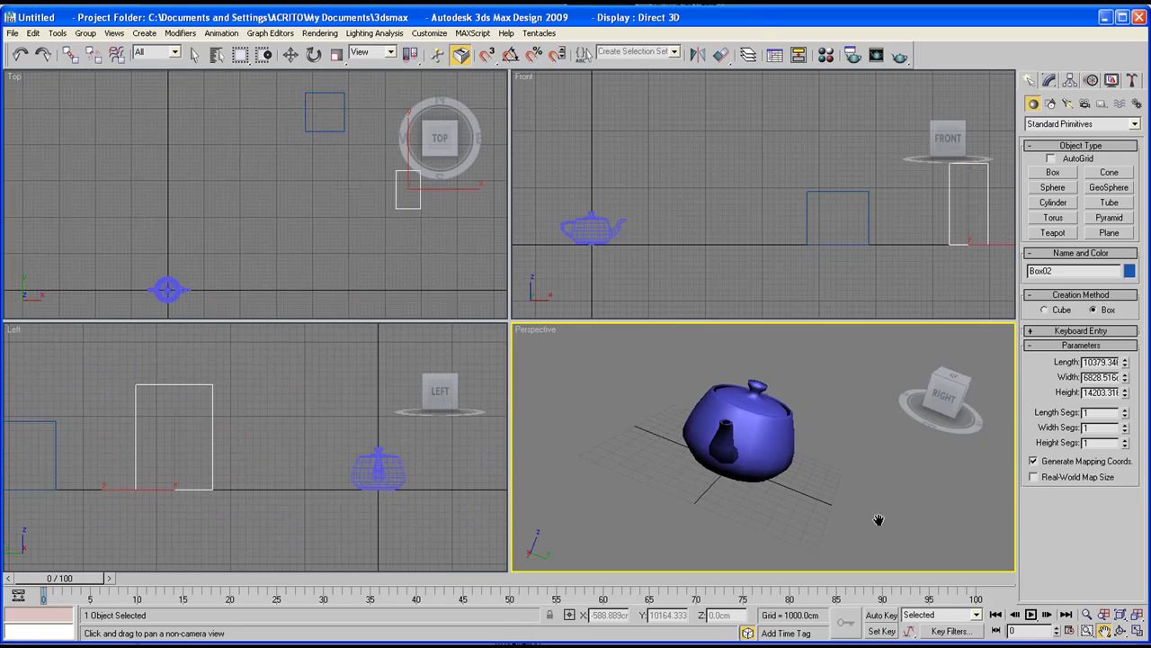
Orbit the Perspective view around the teapot and leave Perspective as the active view.
click(1120, 632)
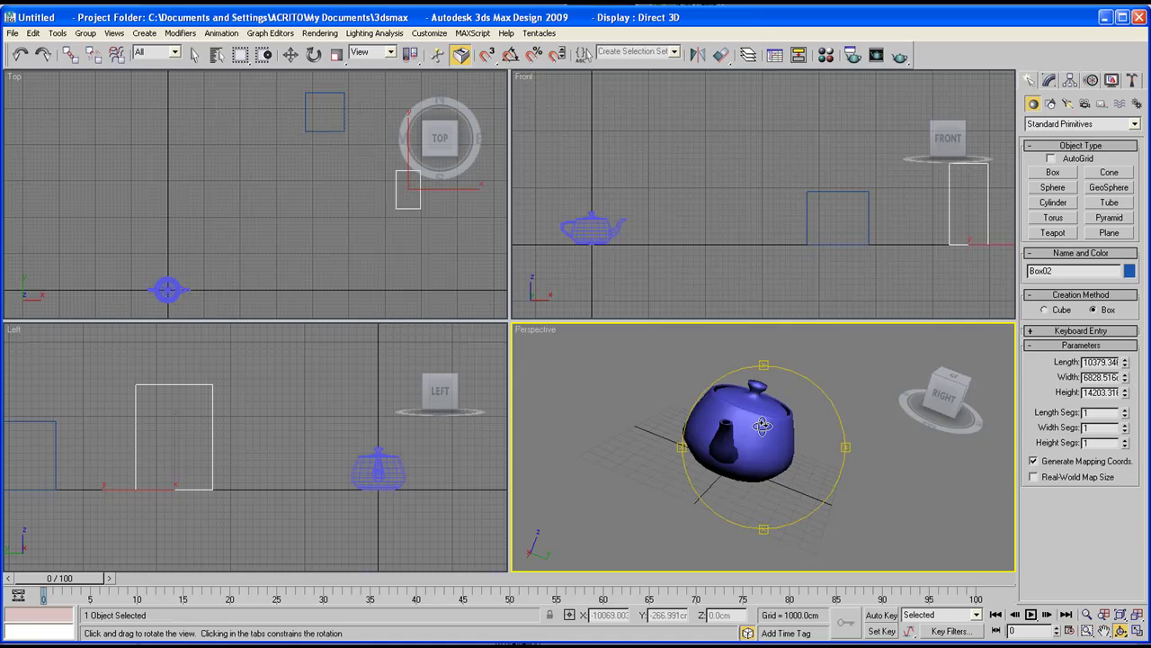
drag(761, 425, 791, 441)
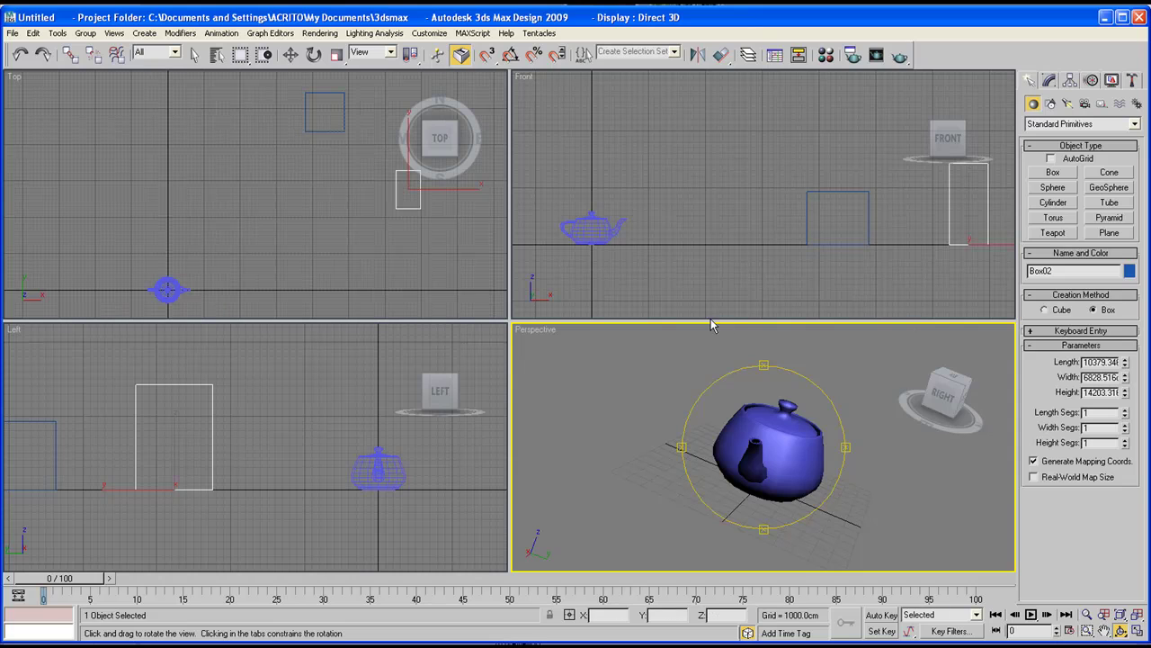
click(634, 265)
click(314, 211)
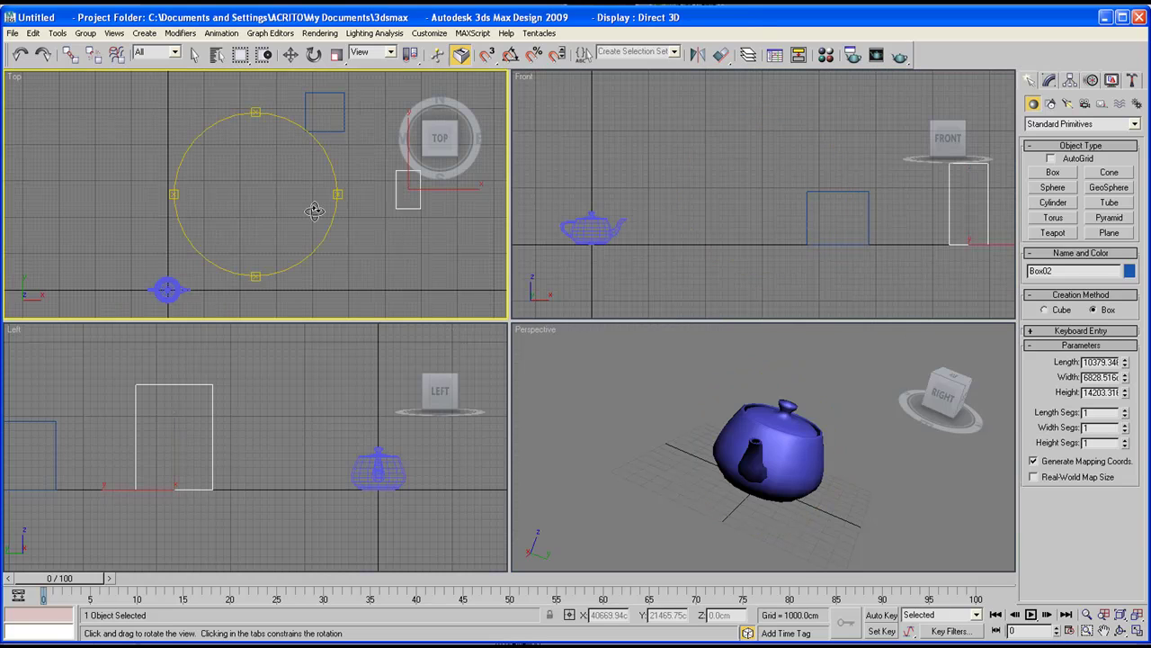
click(350, 361)
click(712, 467)
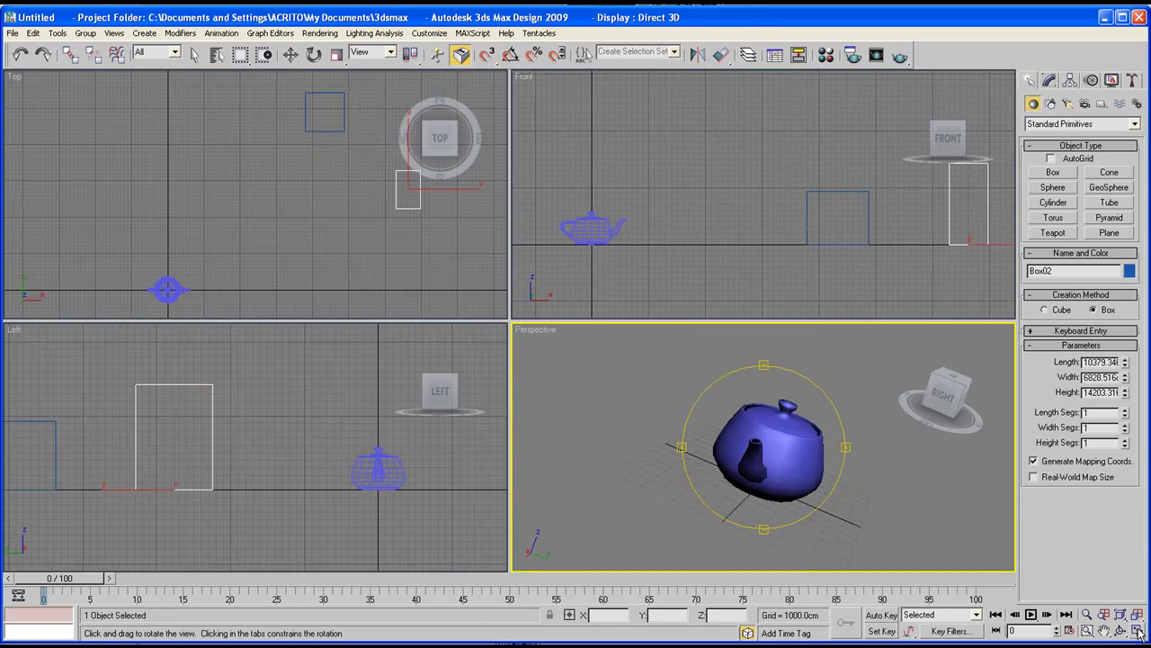
Maximize the Perspective view, arc-rotate slightly around the teapot, then restore four viewports.
click(1138, 632)
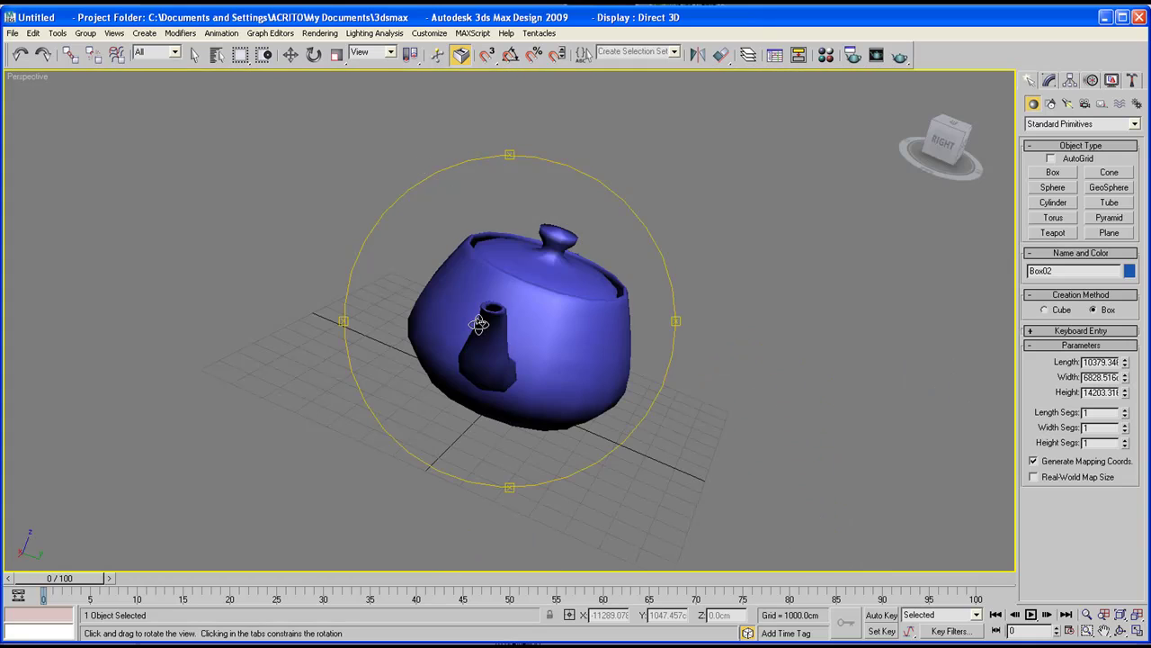
drag(477, 324, 511, 322)
drag(543, 247, 547, 245)
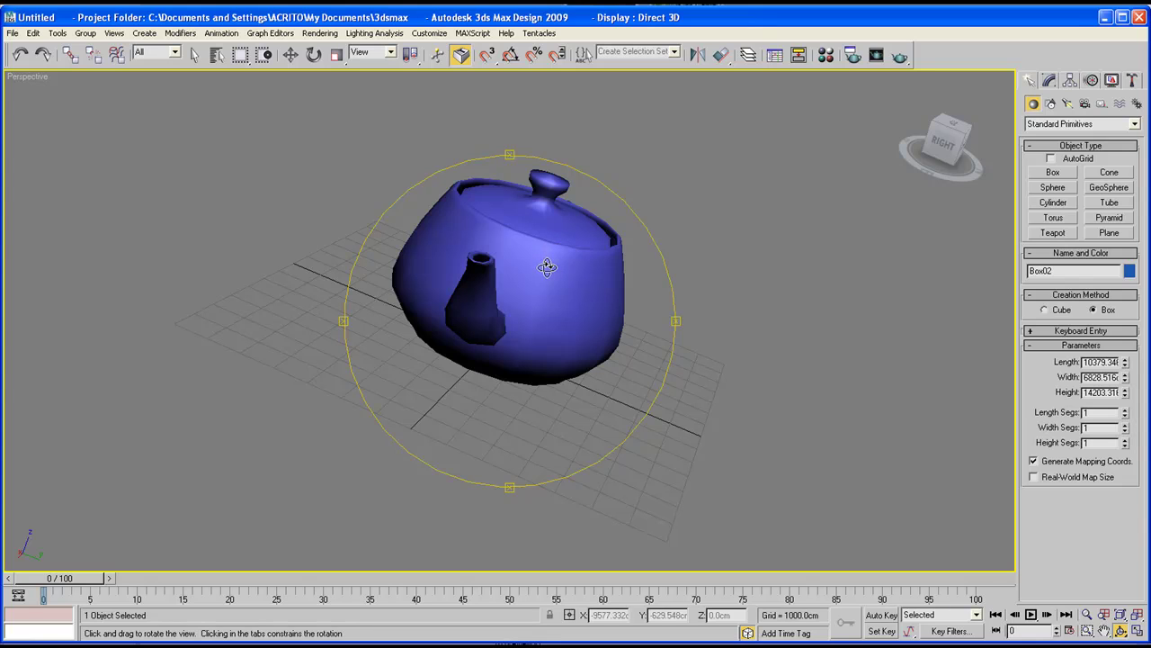
drag(542, 275, 544, 303)
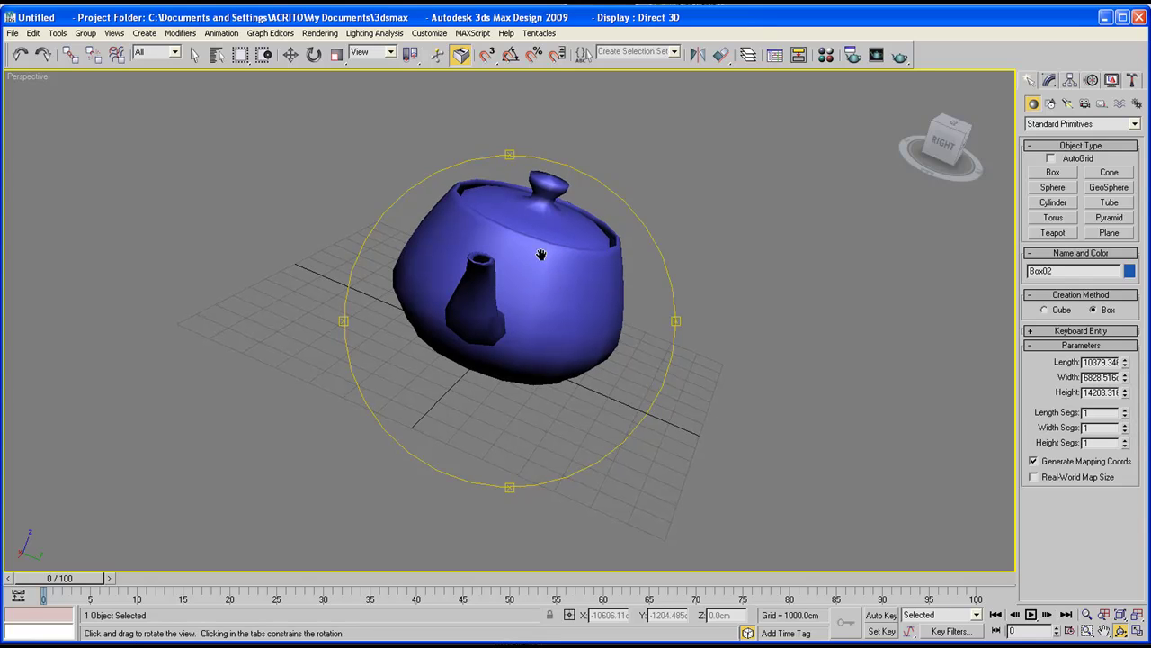
click(1137, 632)
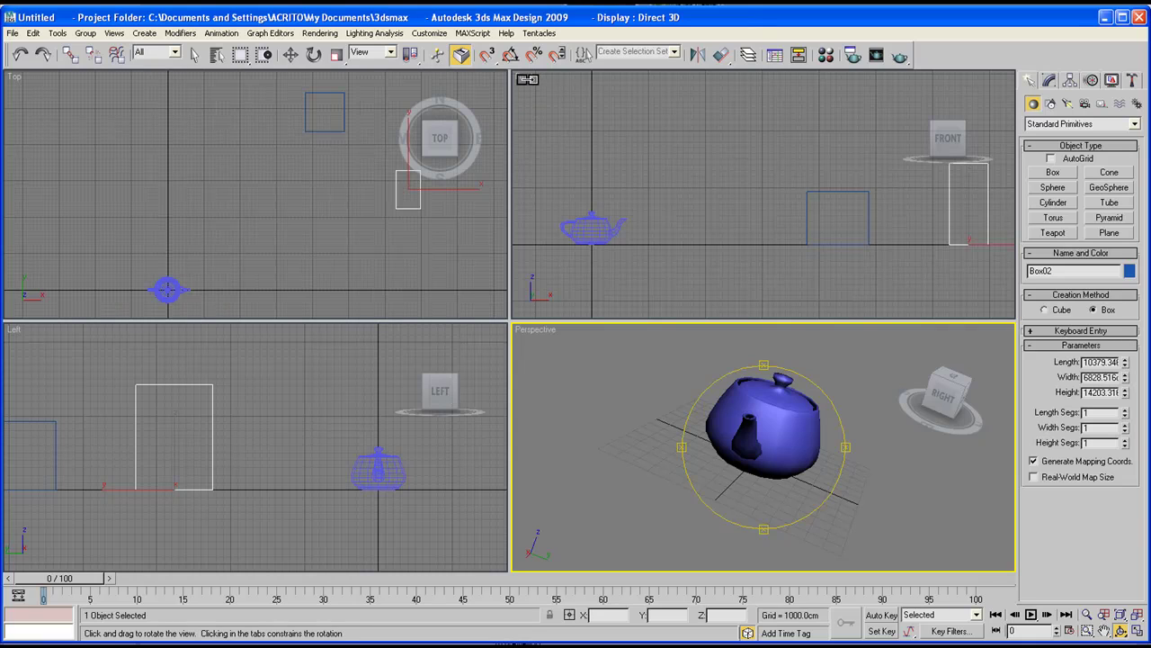
right_click(527, 80)
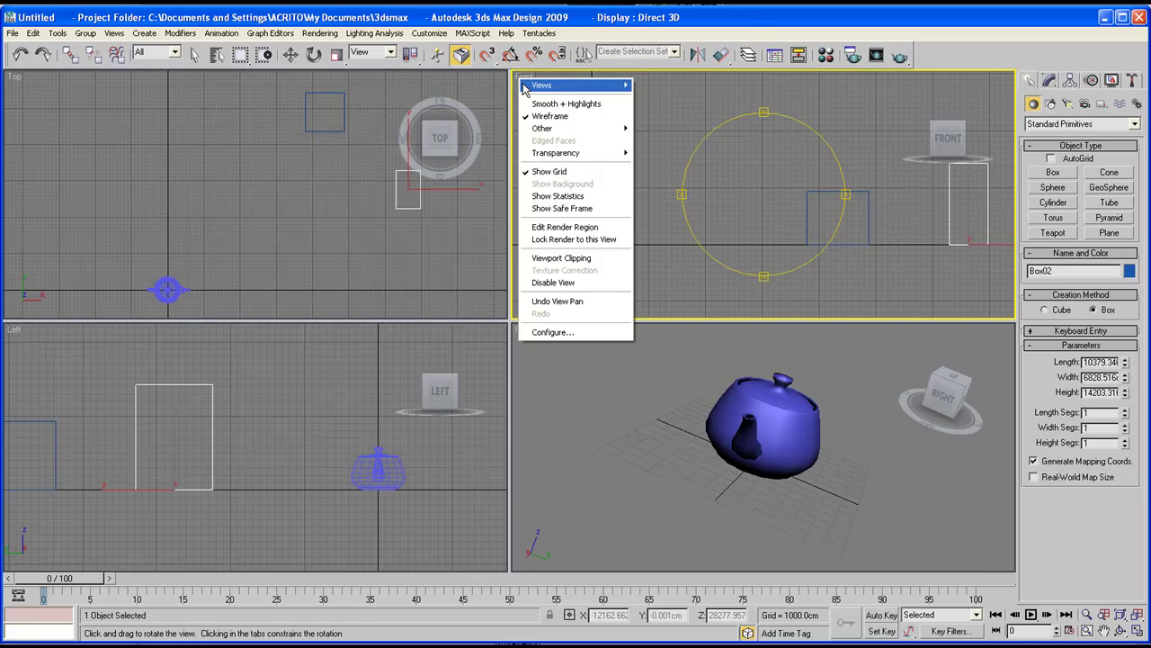
mouse_move(531, 85)
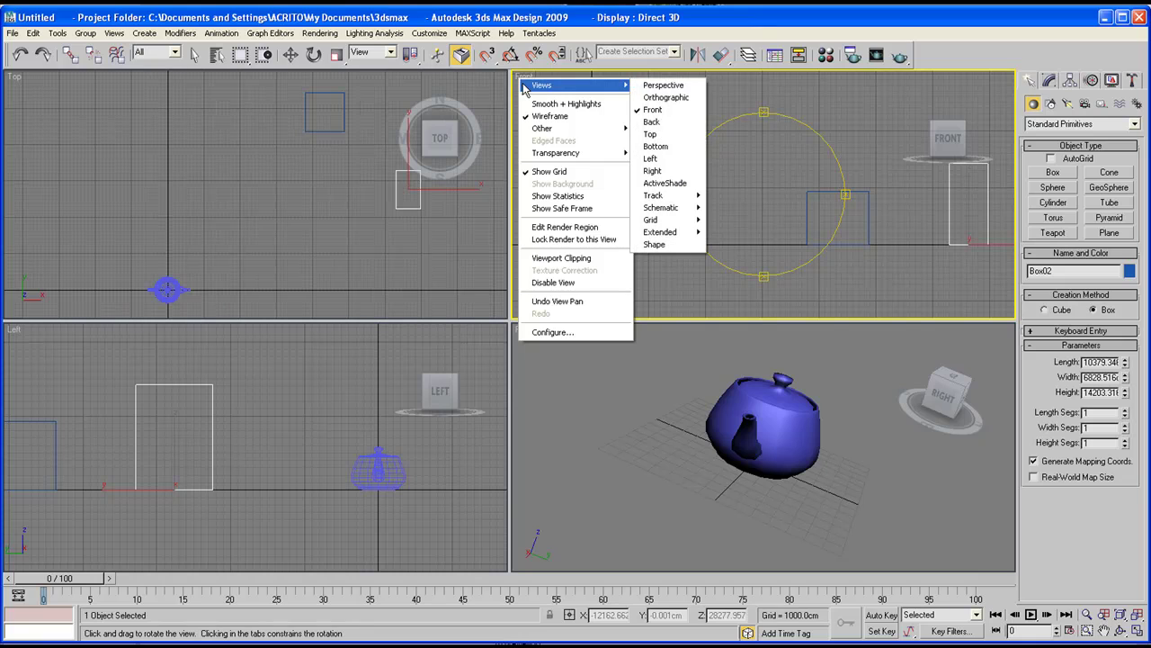
click(655, 126)
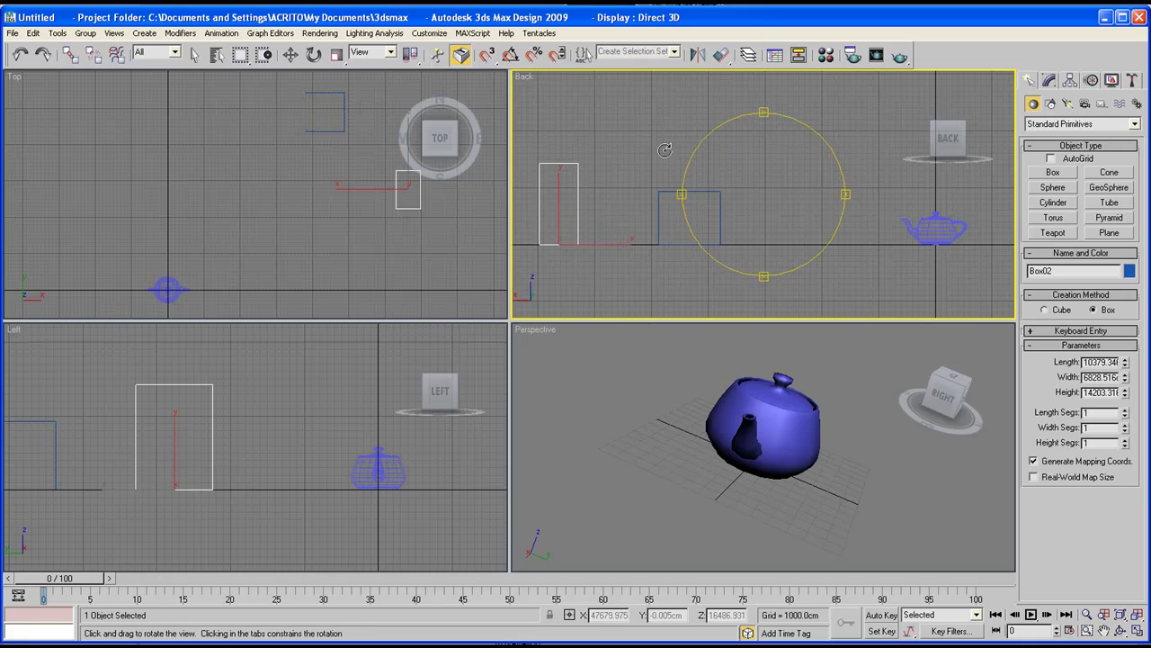
drag(724, 195, 719, 194)
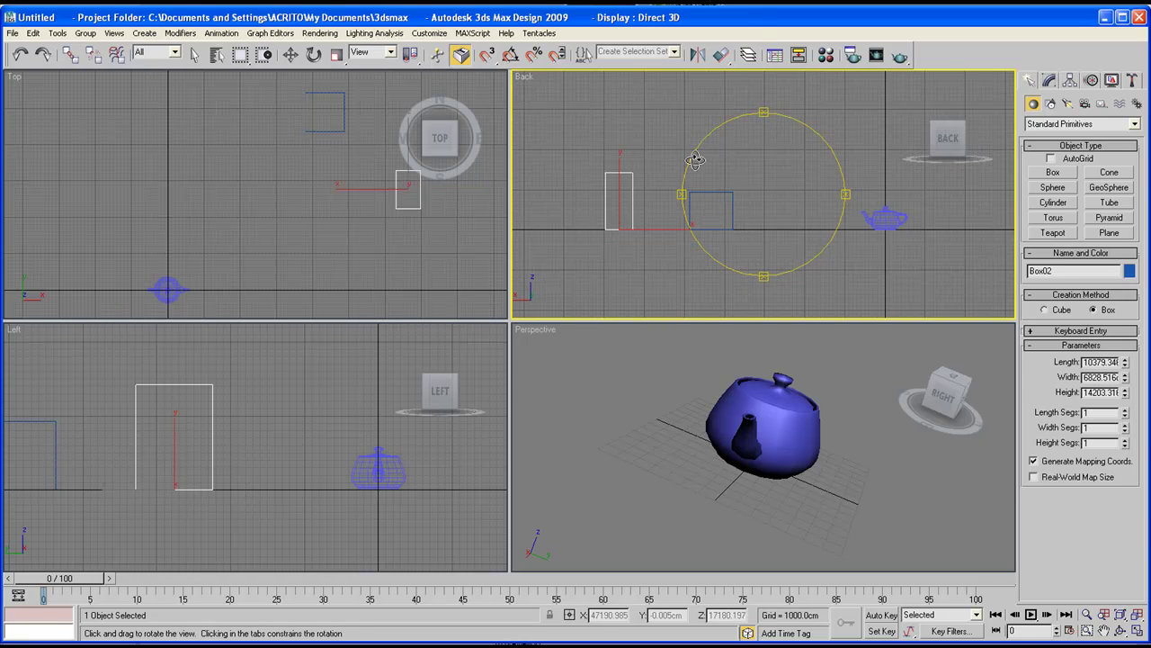
click(524, 76)
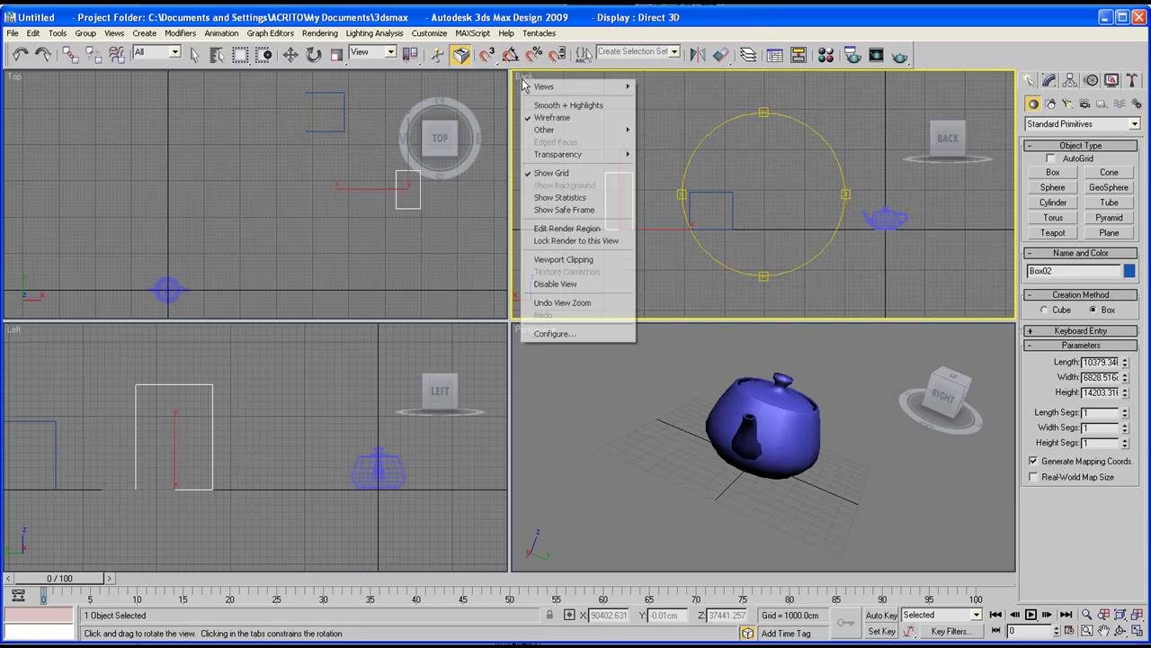
mouse_move(556, 87)
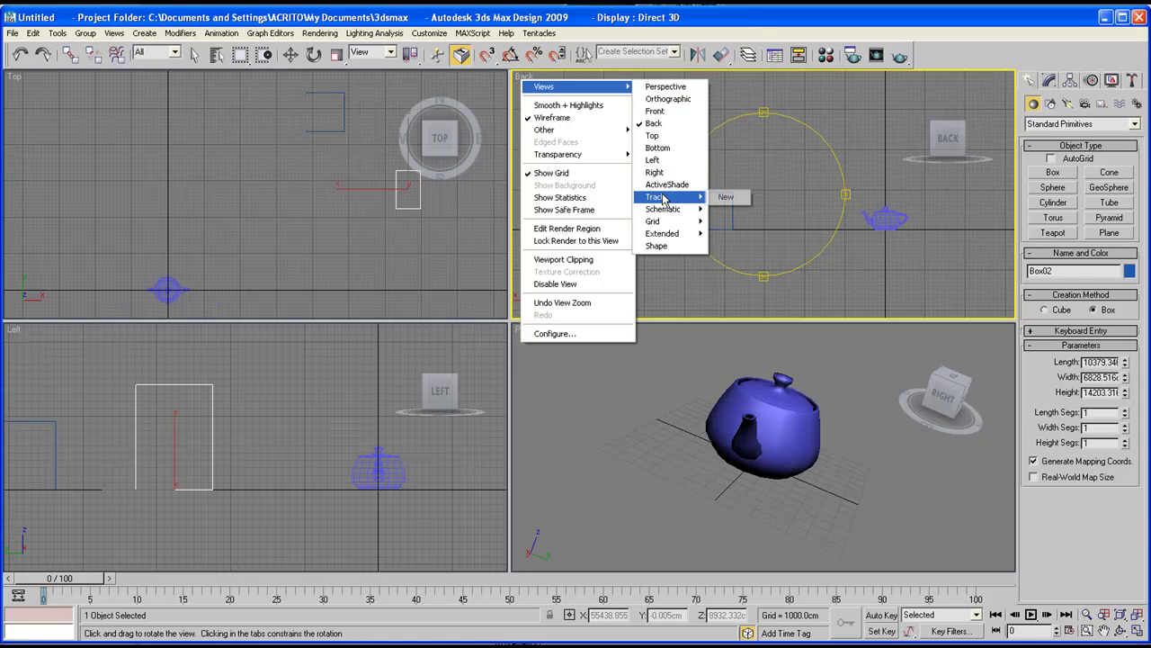
click(654, 111)
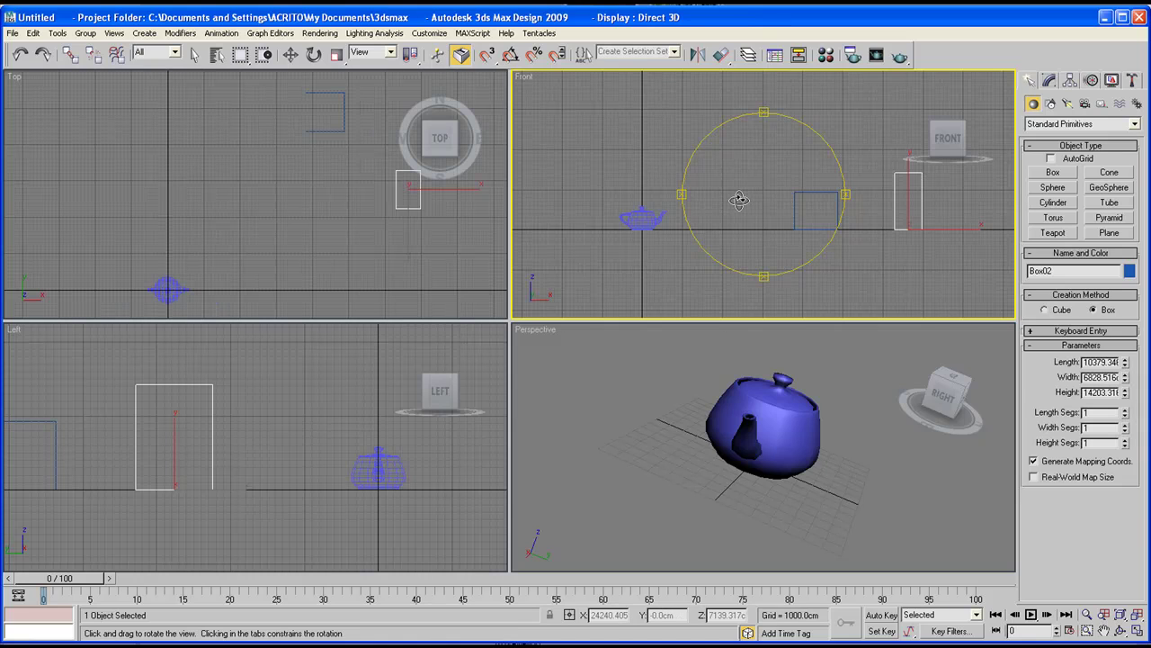
drag(738, 195, 727, 208)
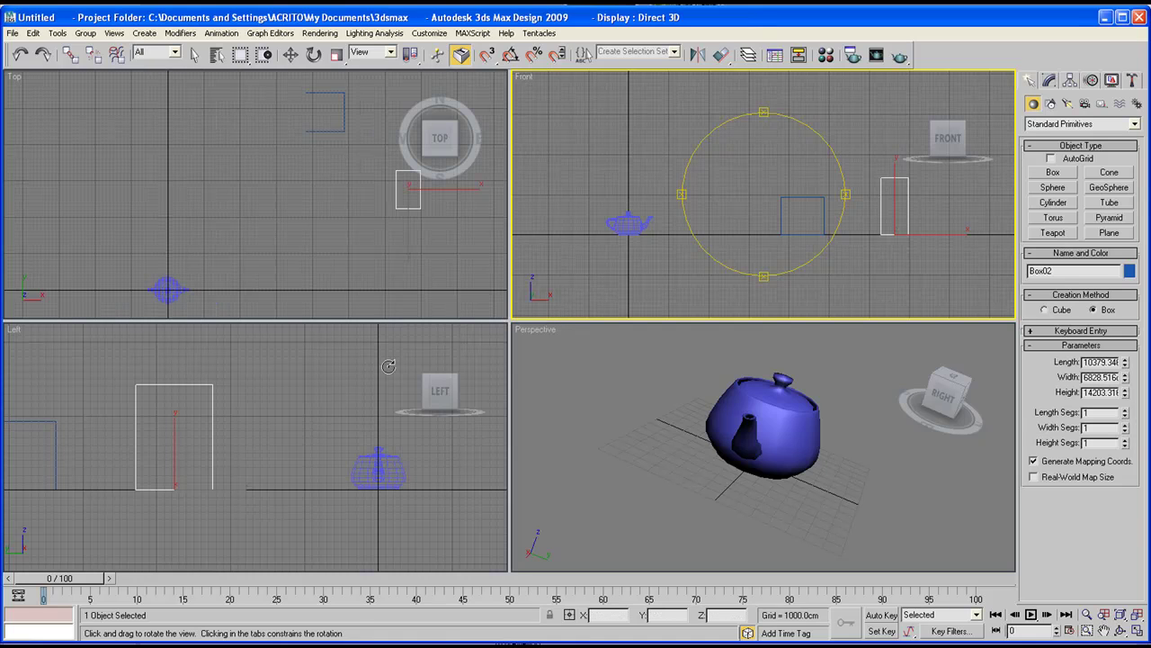
click(572, 322)
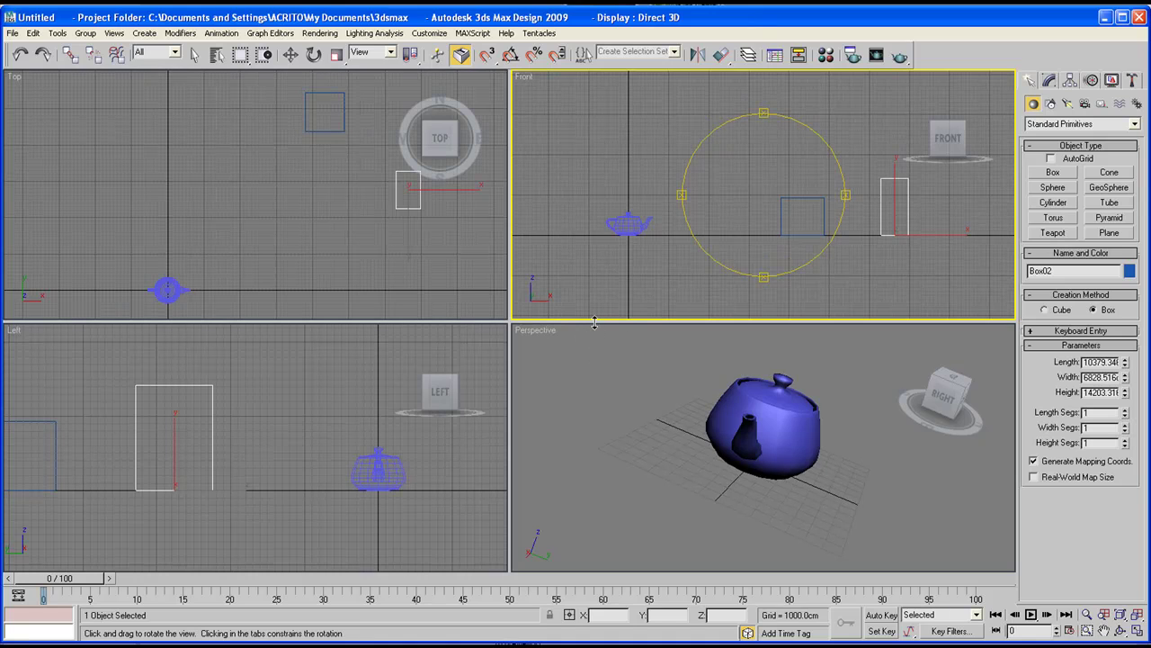
drag(594, 320, 574, 359)
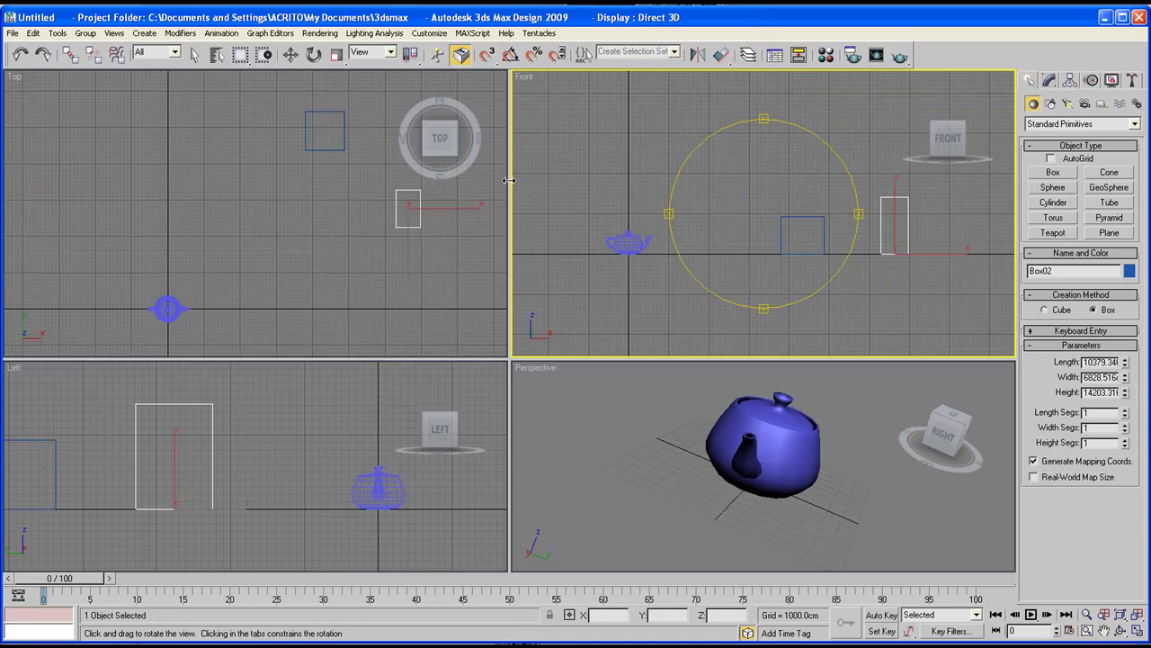
drag(509, 180, 351, 193)
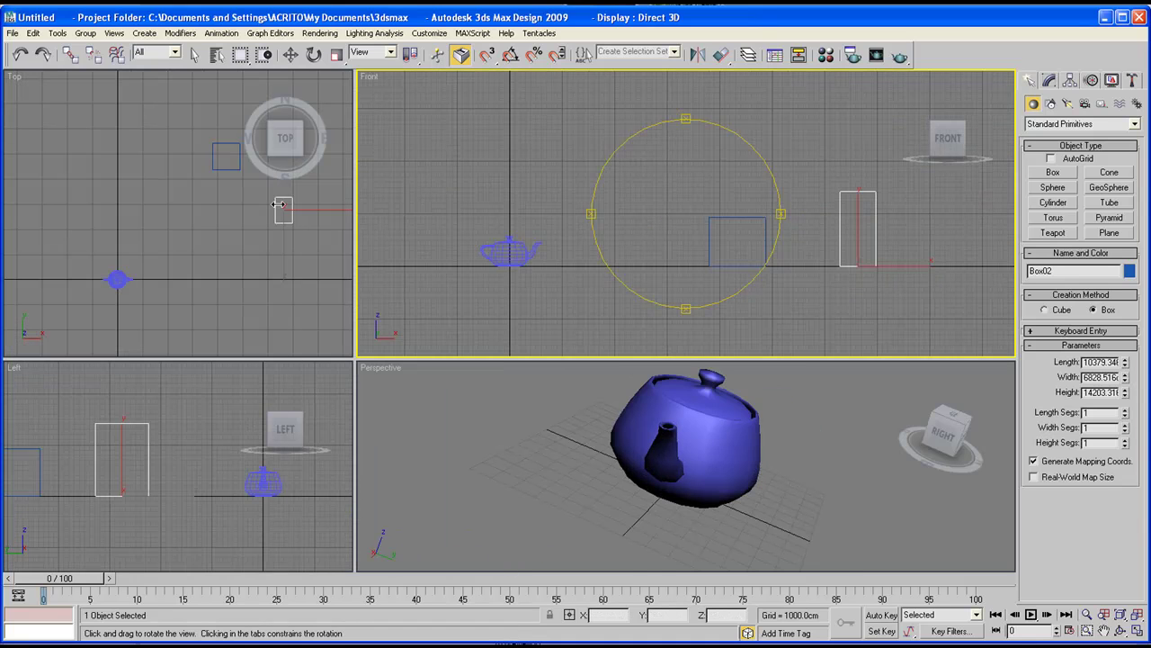
drag(276, 204, 539, 205)
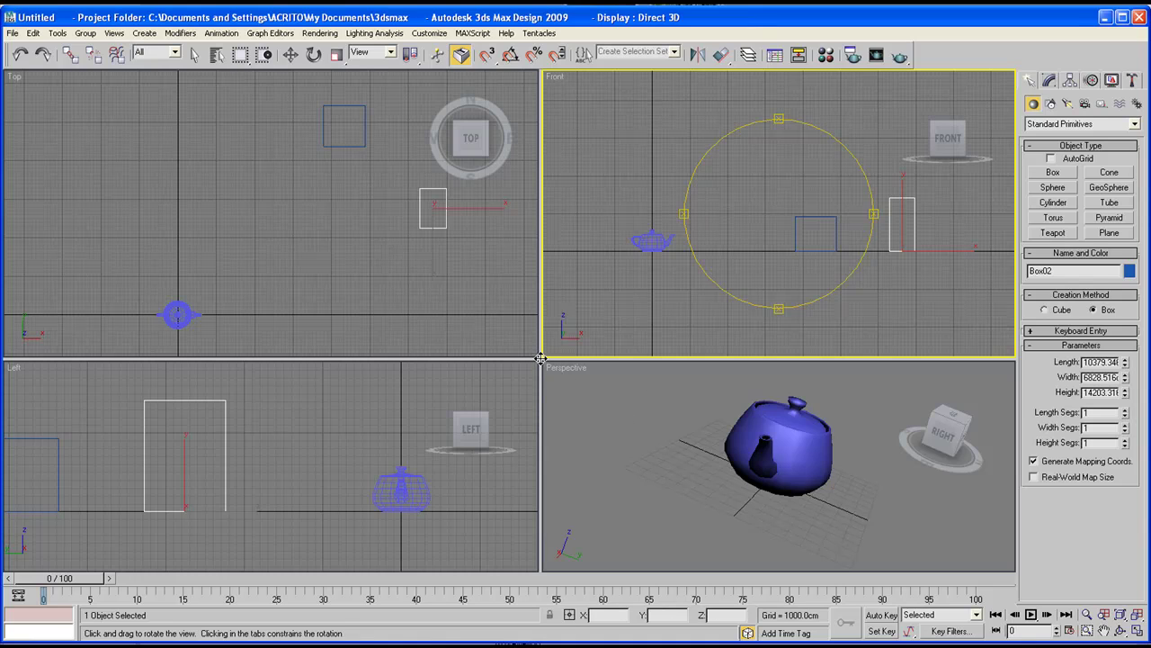
drag(540, 358, 373, 270)
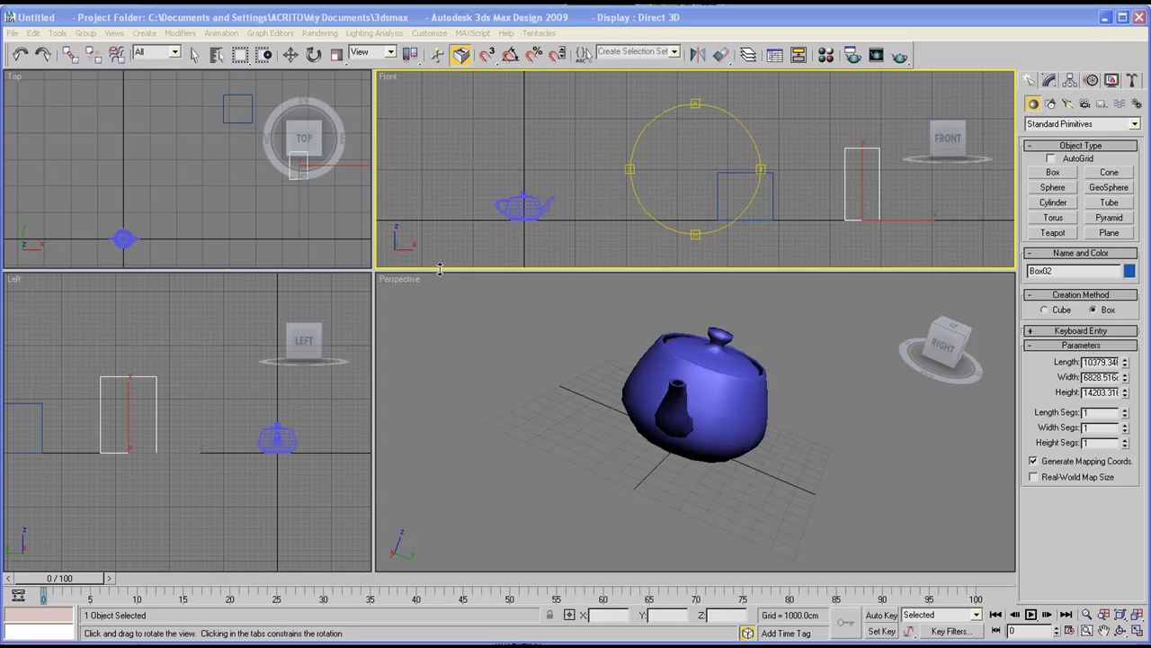
right_click(440, 268)
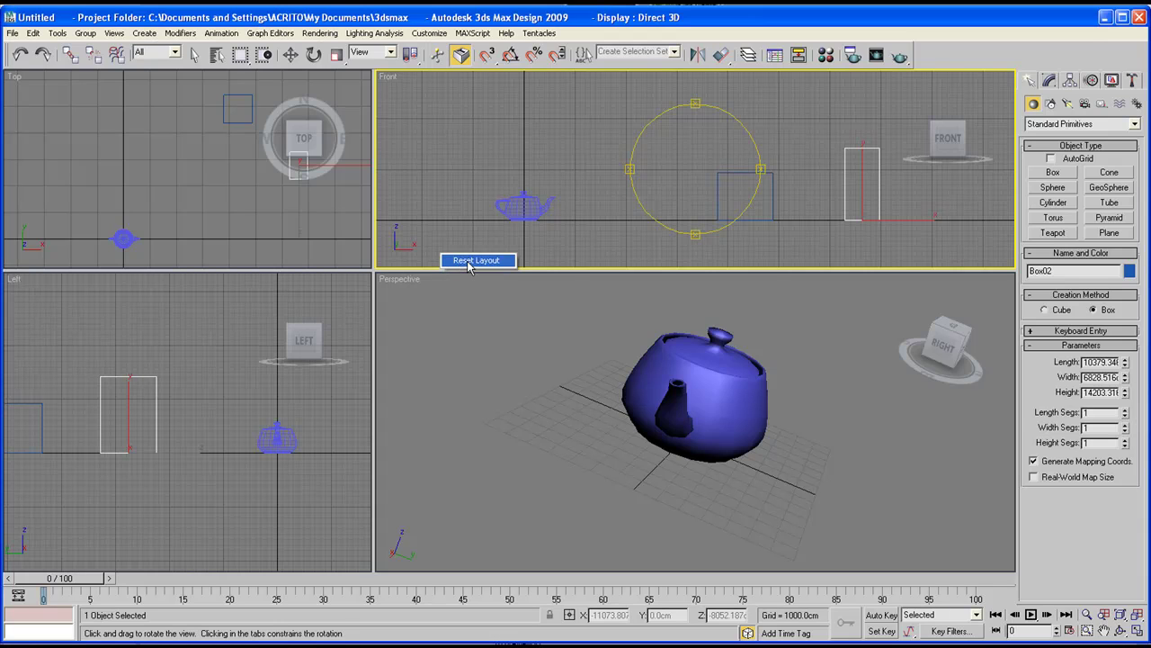
click(475, 261)
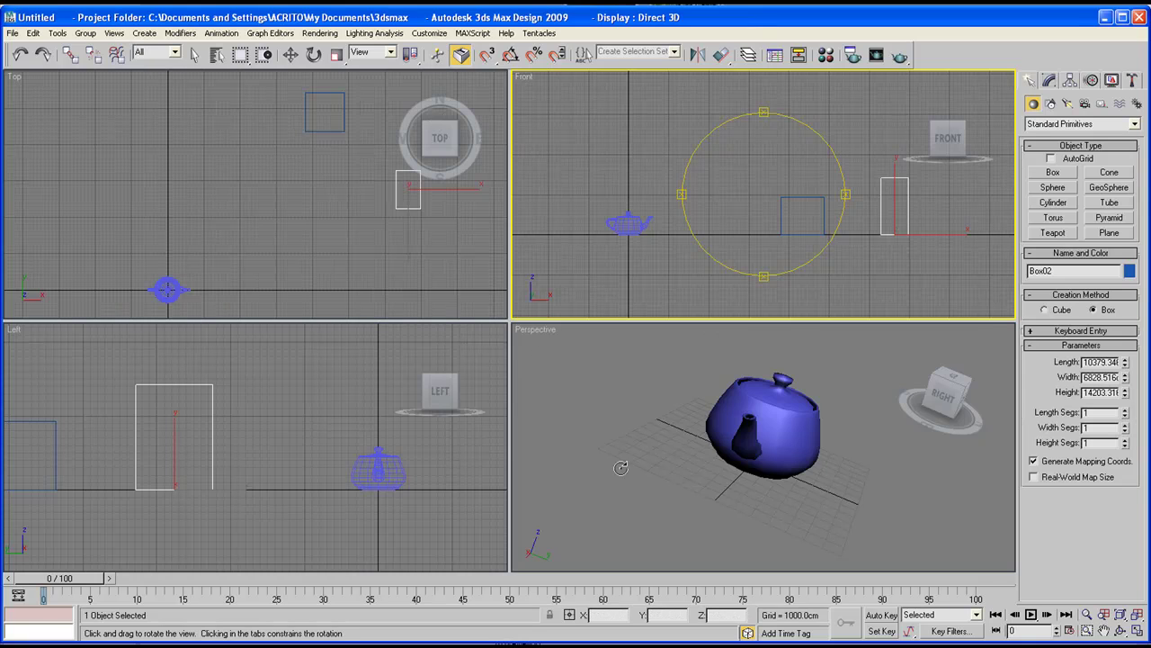
Select the teapot in the Perspective view with Select and Move and delete it.
click(671, 424)
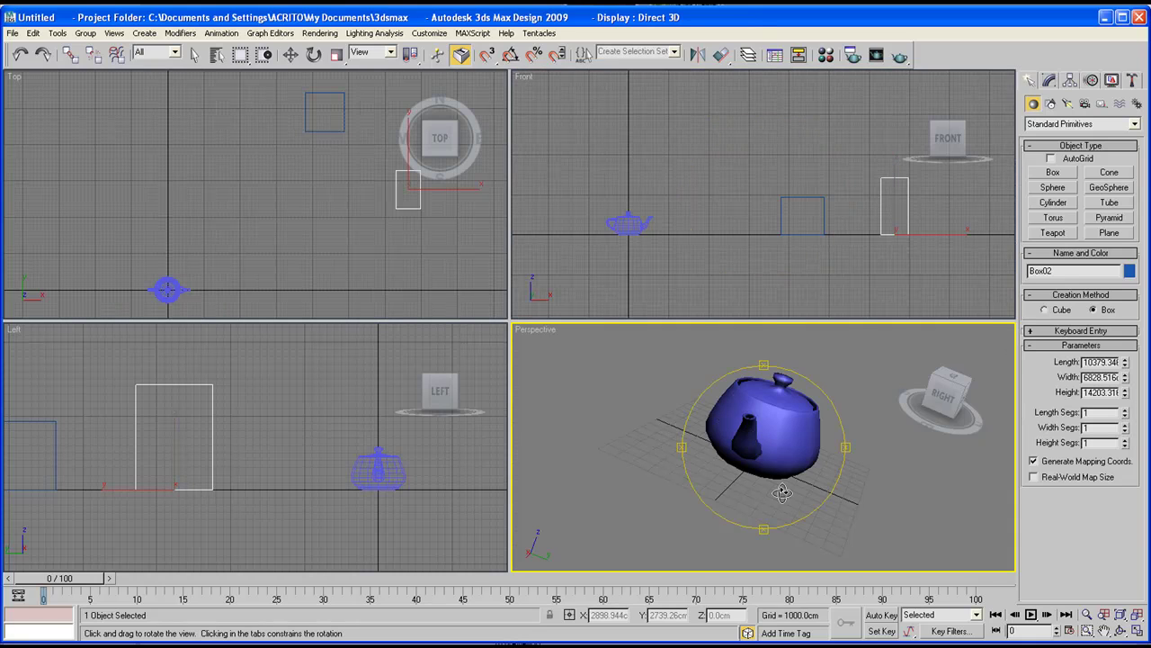
drag(782, 492, 762, 447)
click(290, 55)
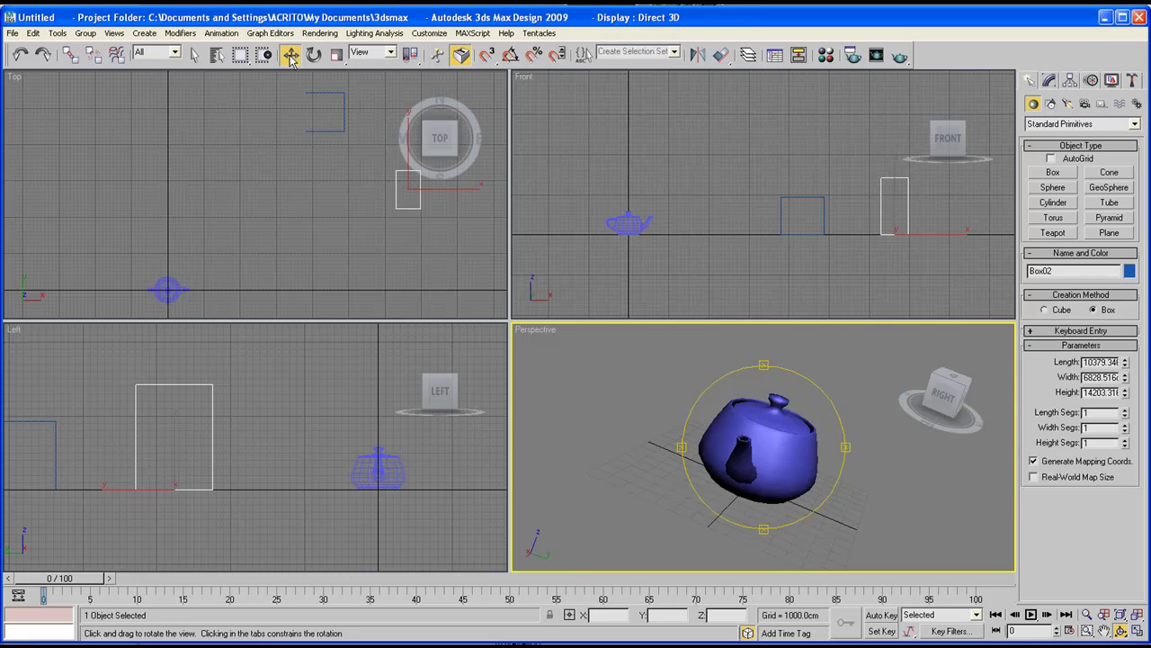
click(774, 454)
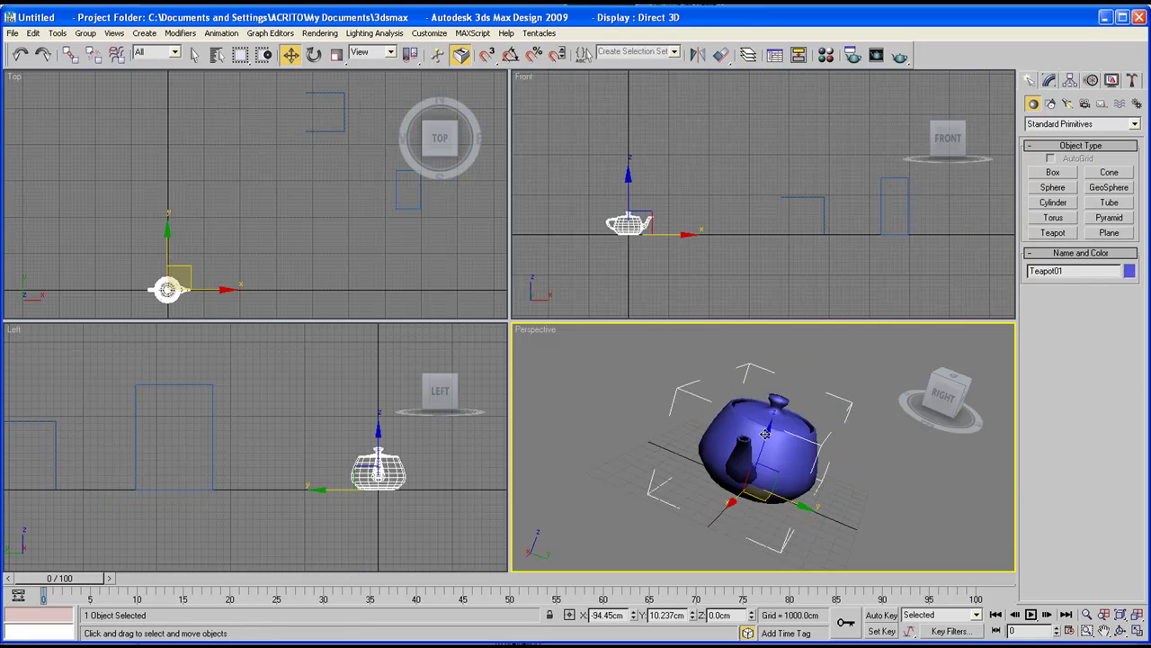
key(Delete)
Window-select both boxes in the Front view, delete them, and check each view is empty.
drag(724, 134, 952, 262)
key(Delete)
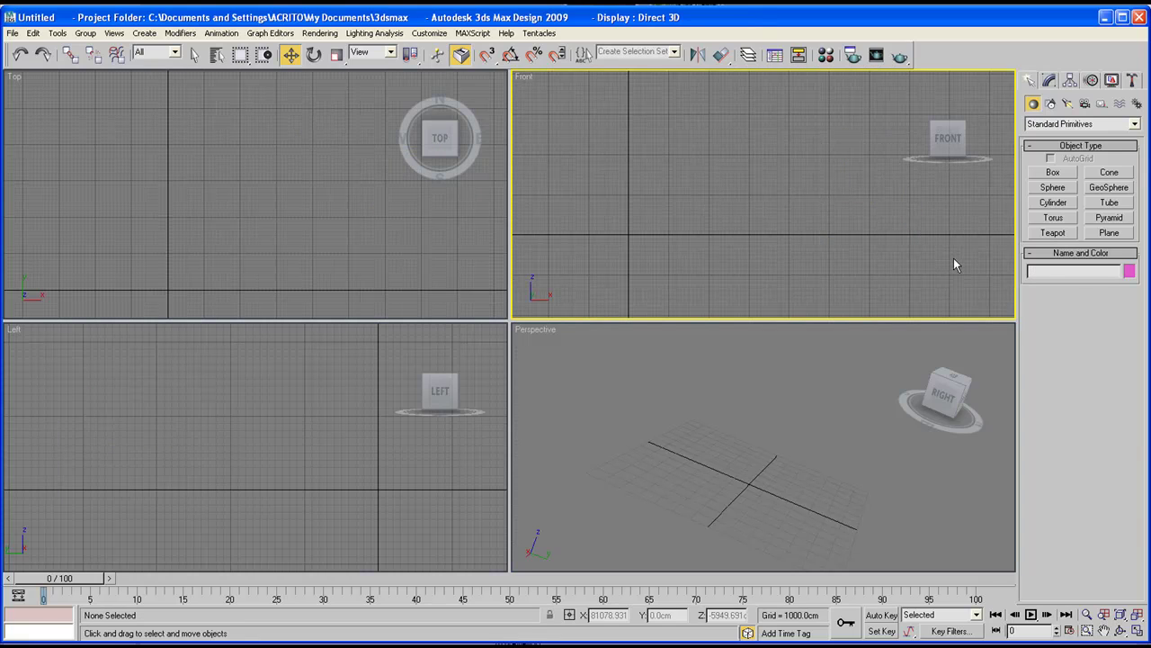
click(650, 416)
click(349, 239)
click(666, 206)
scroll(666, 206, down, 5)
click(360, 423)
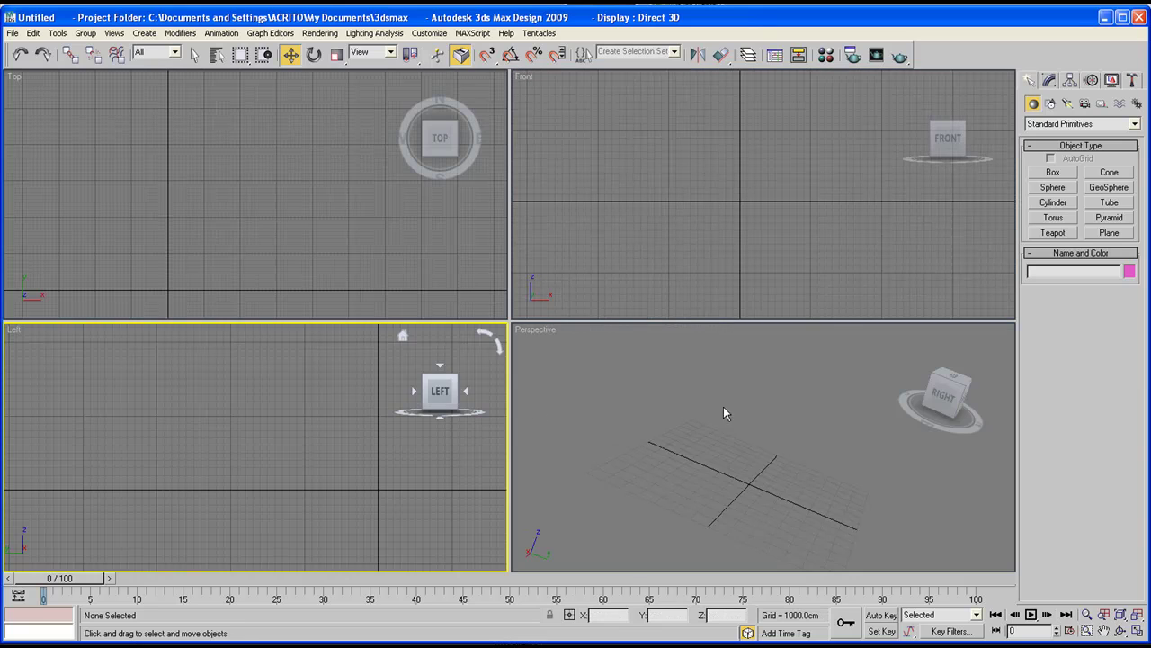
click(725, 410)
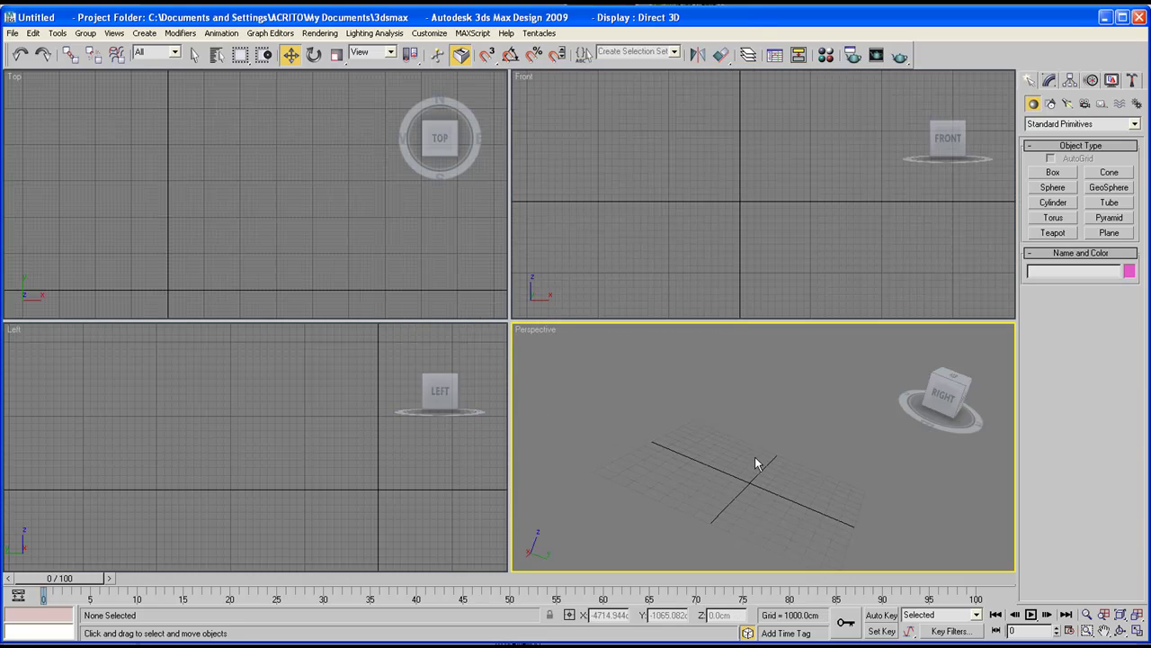
click(250, 194)
scroll(248, 188, down, 5)
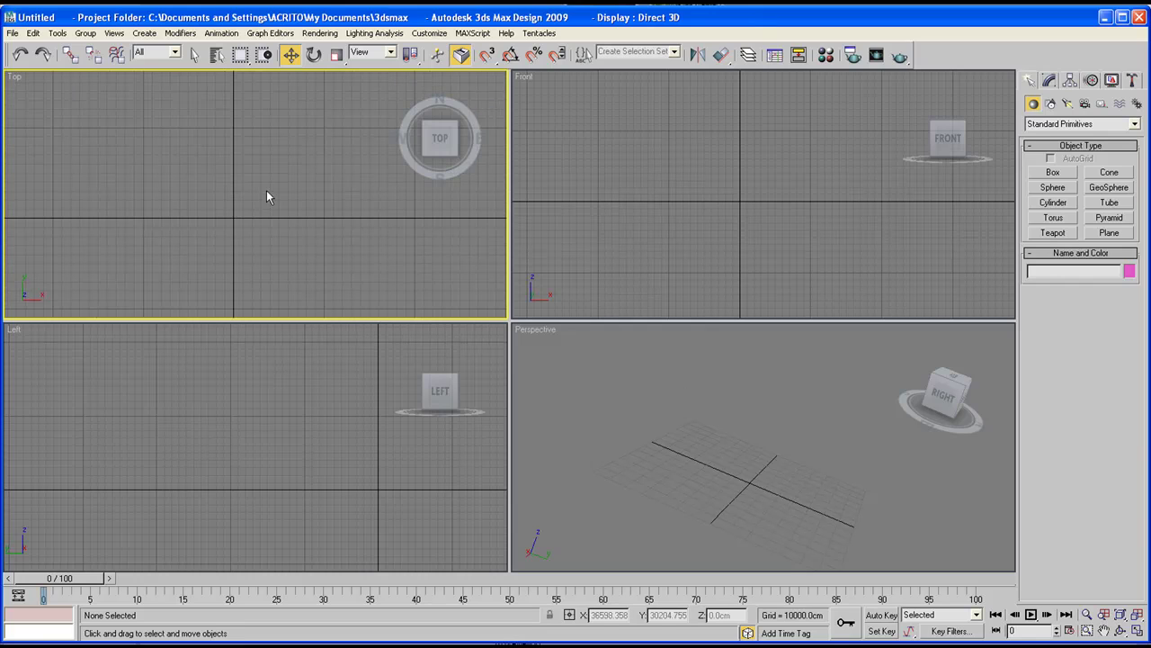
Start a File > New scene with New All, discarding changes to the current scene.
click(13, 34)
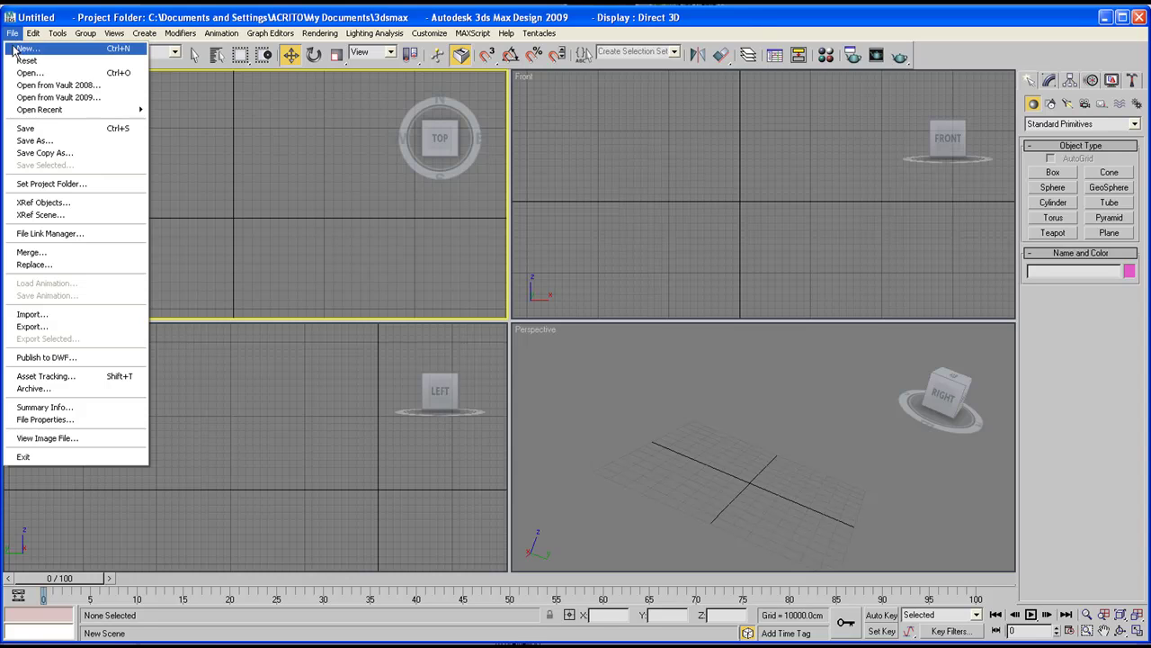
click(23, 49)
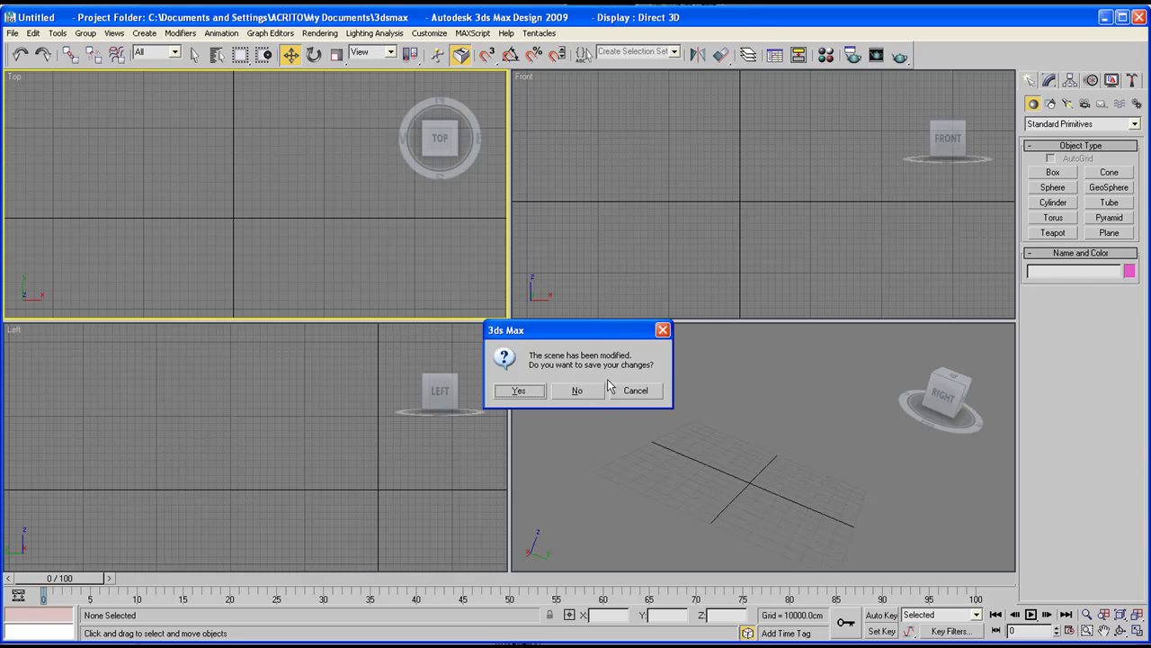
click(578, 393)
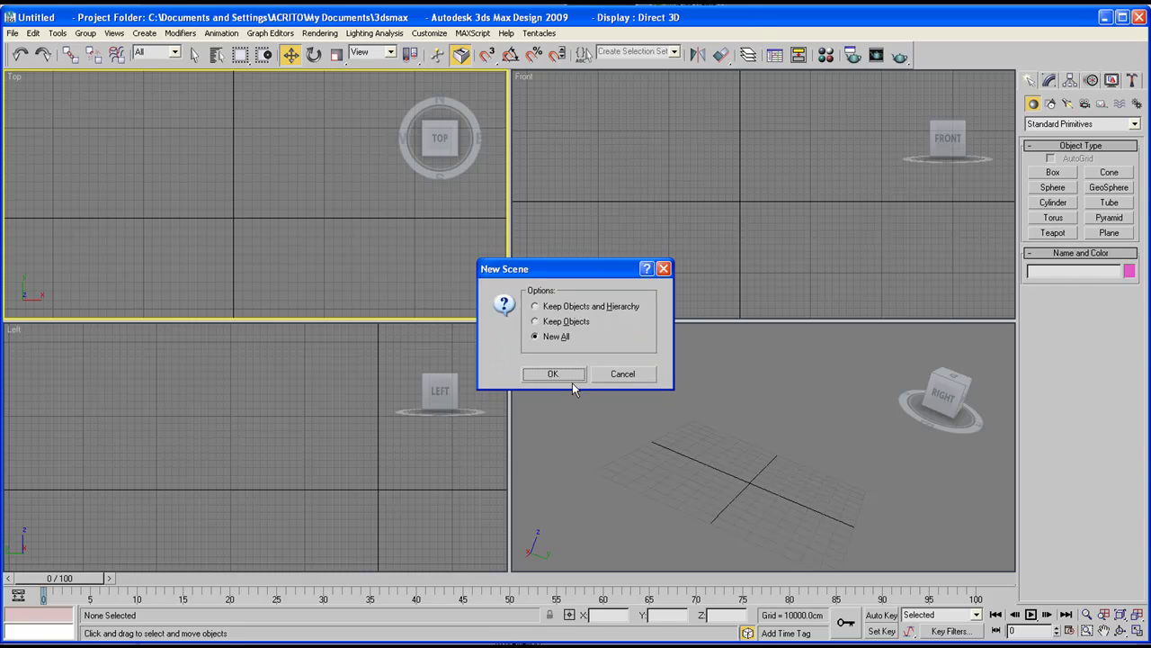
click(558, 379)
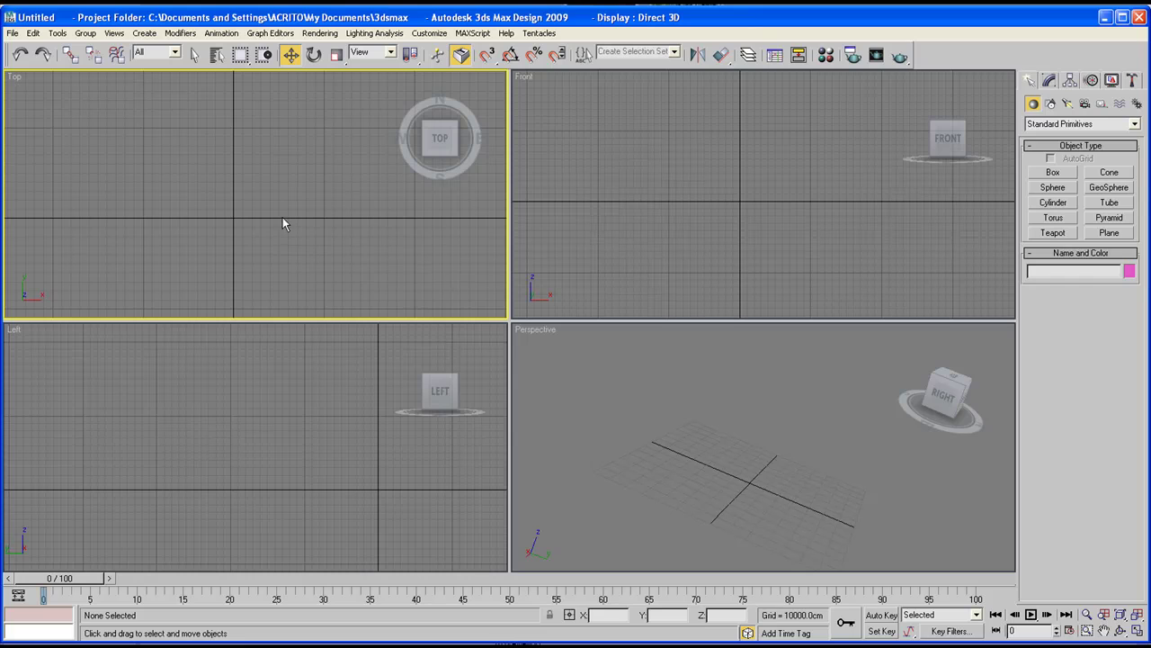
middle_drag(288, 203, 310, 180)
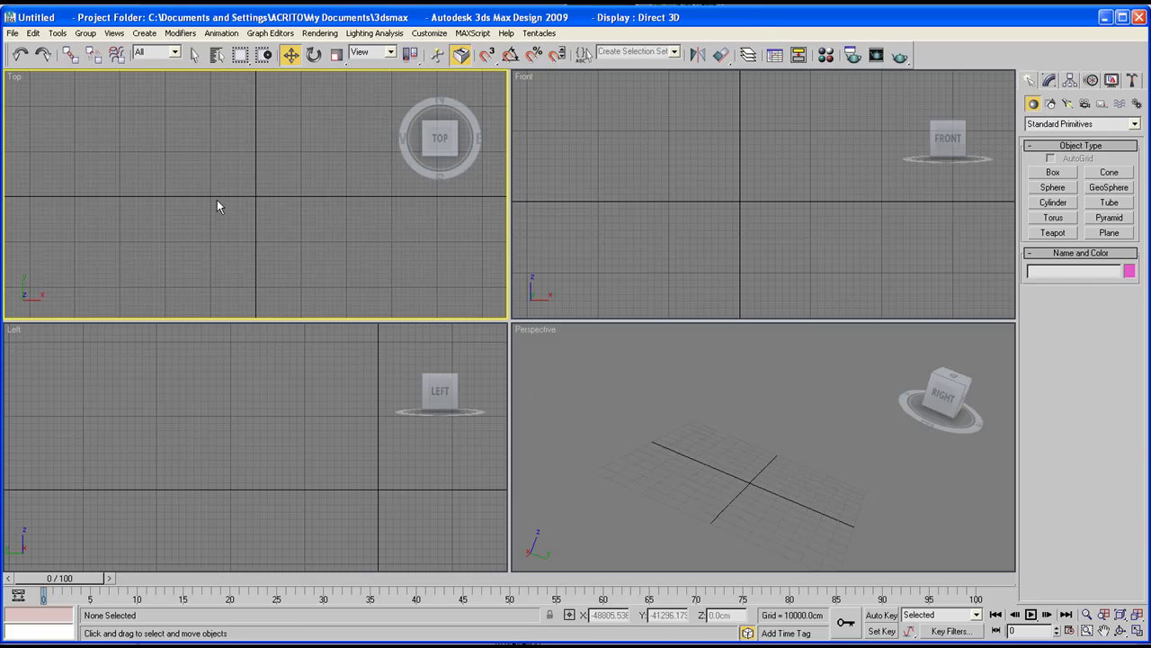
Reset 3ds Max via File > Reset, confirming with Yes.
click(12, 33)
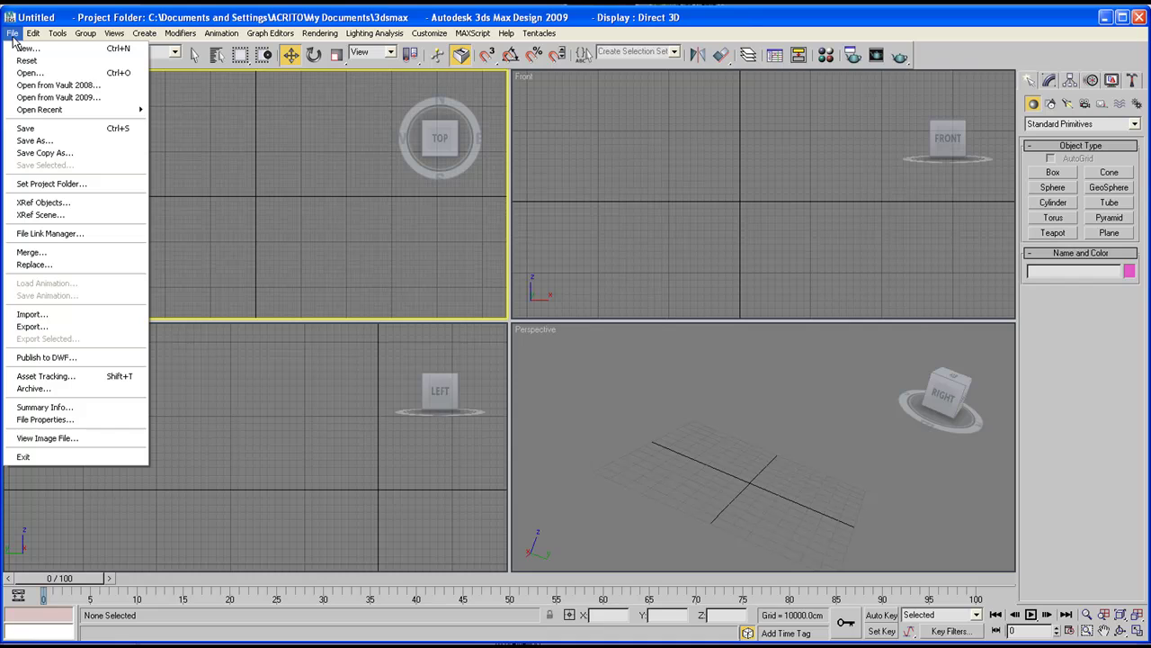
click(27, 61)
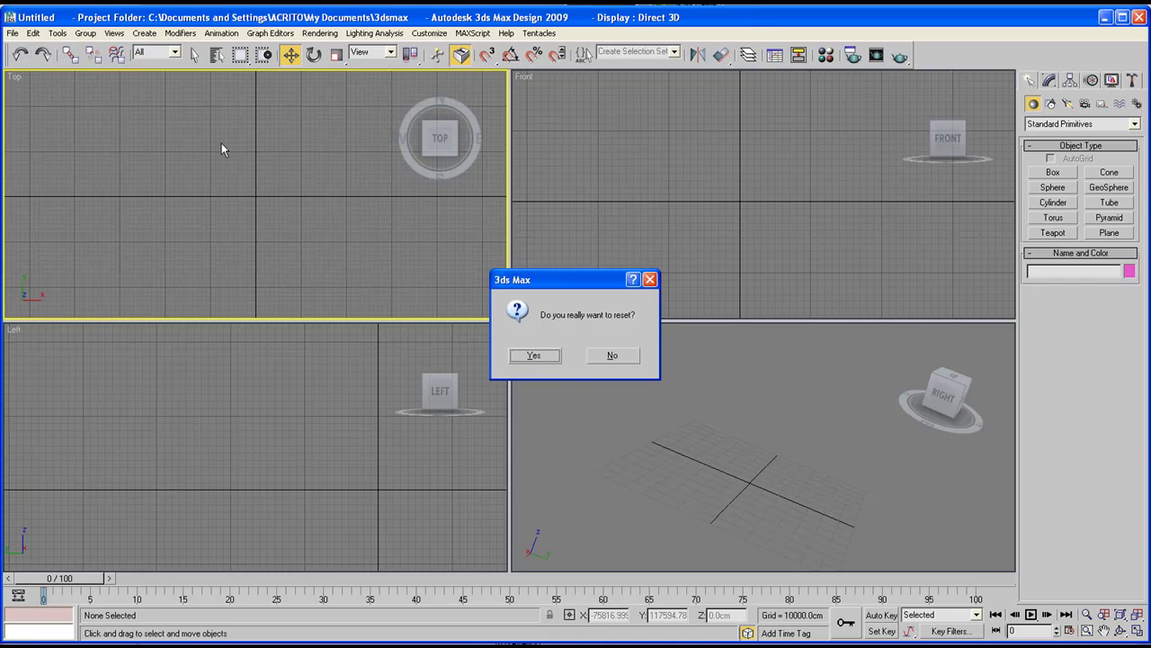
click(535, 357)
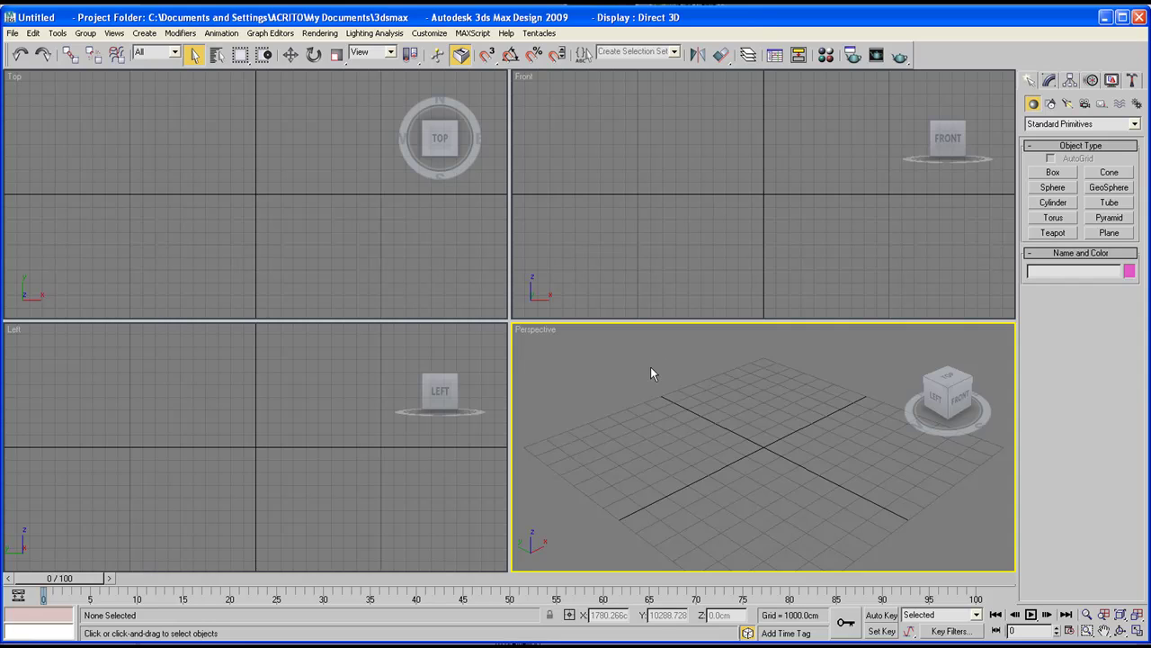
Inspect the empty Front and Perspective views, then browse the File menu and dismiss it.
scroll(644, 379, down, 2)
scroll(644, 381, down, 3)
scroll(666, 393, up, 5)
click(645, 248)
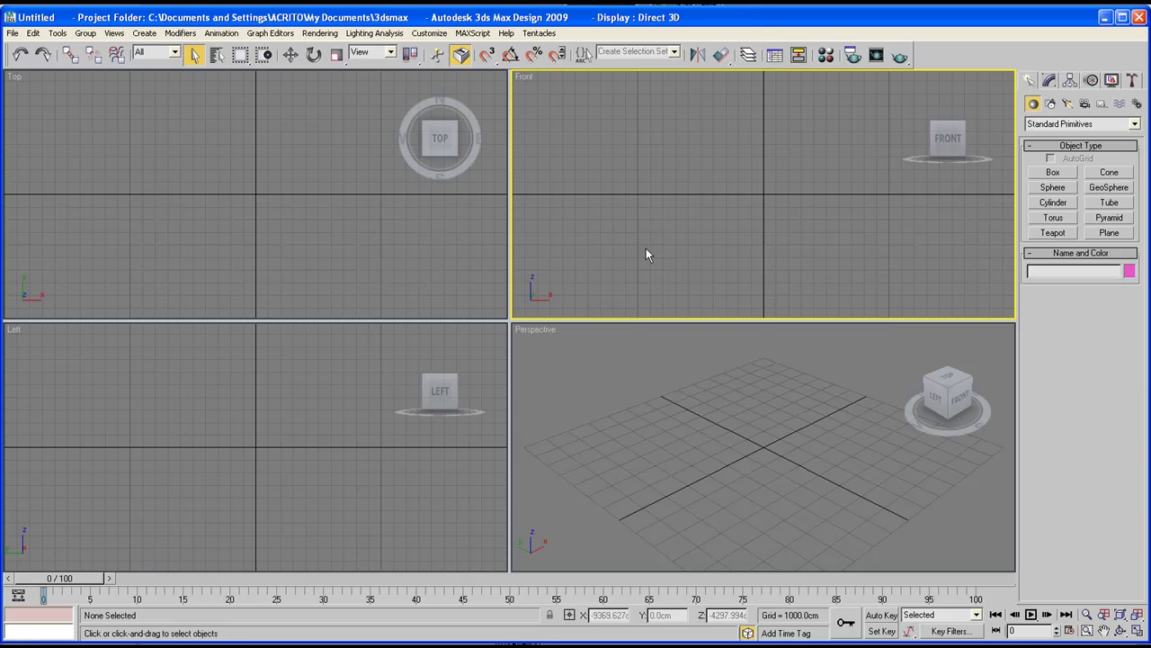
click(634, 392)
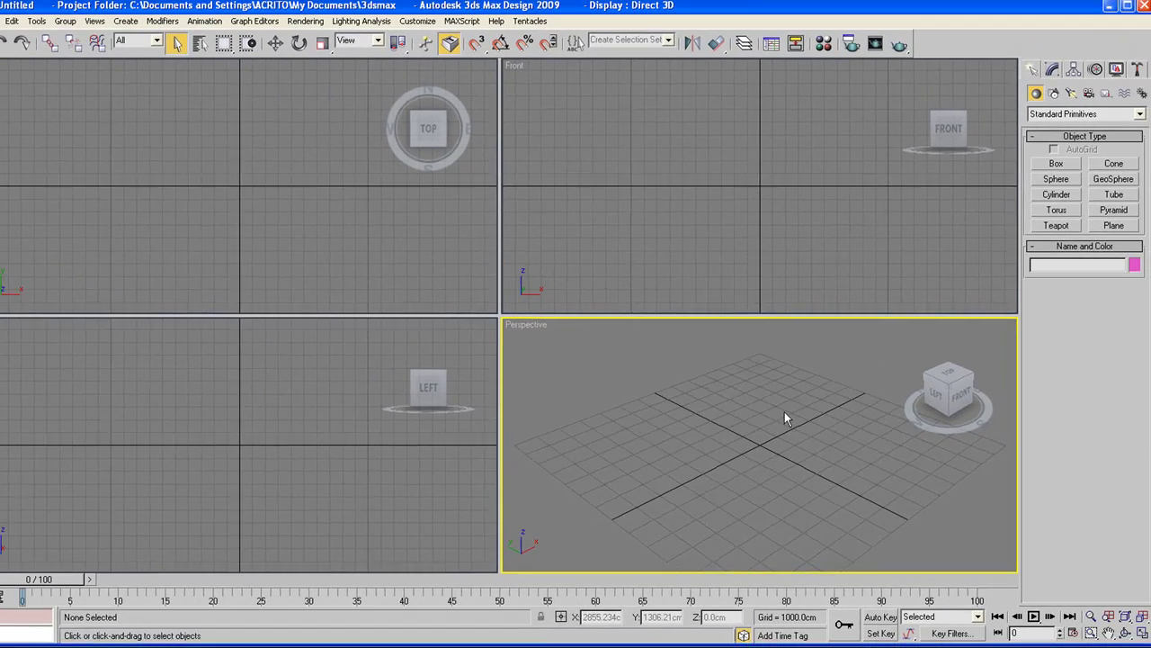
middle_drag(739, 424, 729, 415)
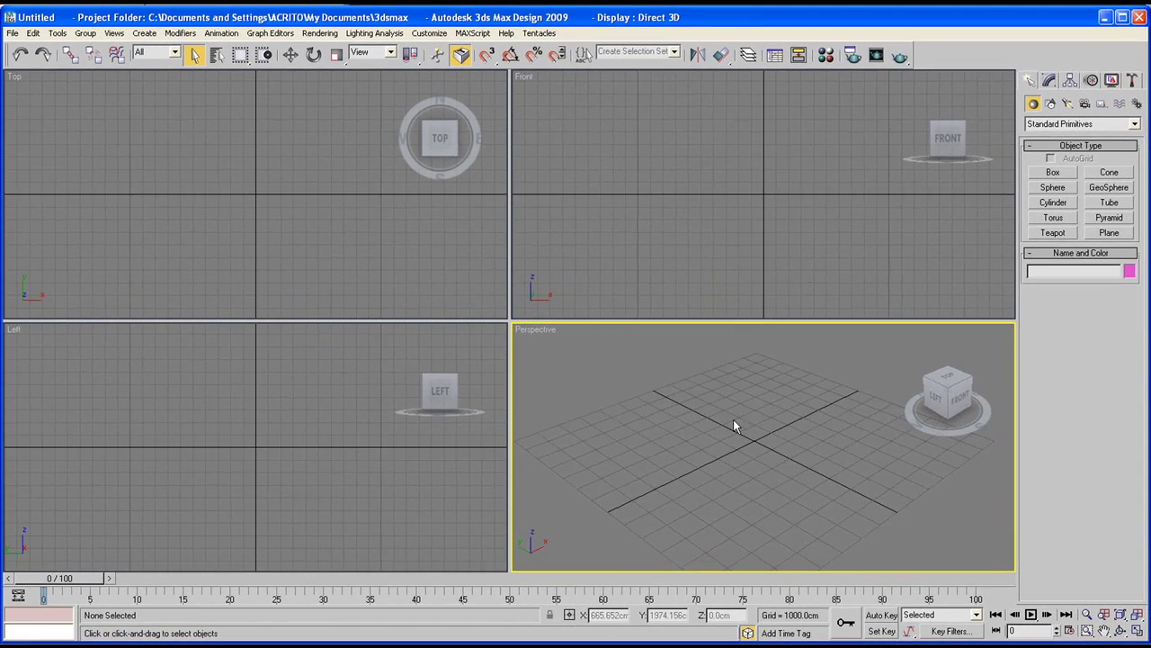
click(14, 34)
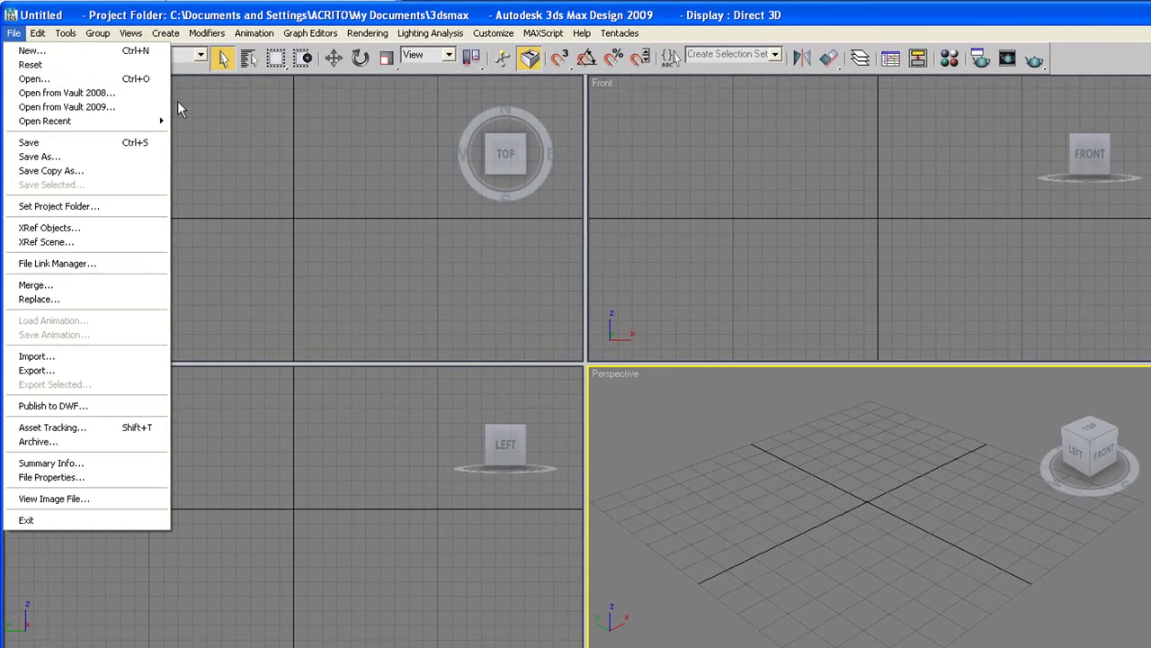
mouse_move(493, 33)
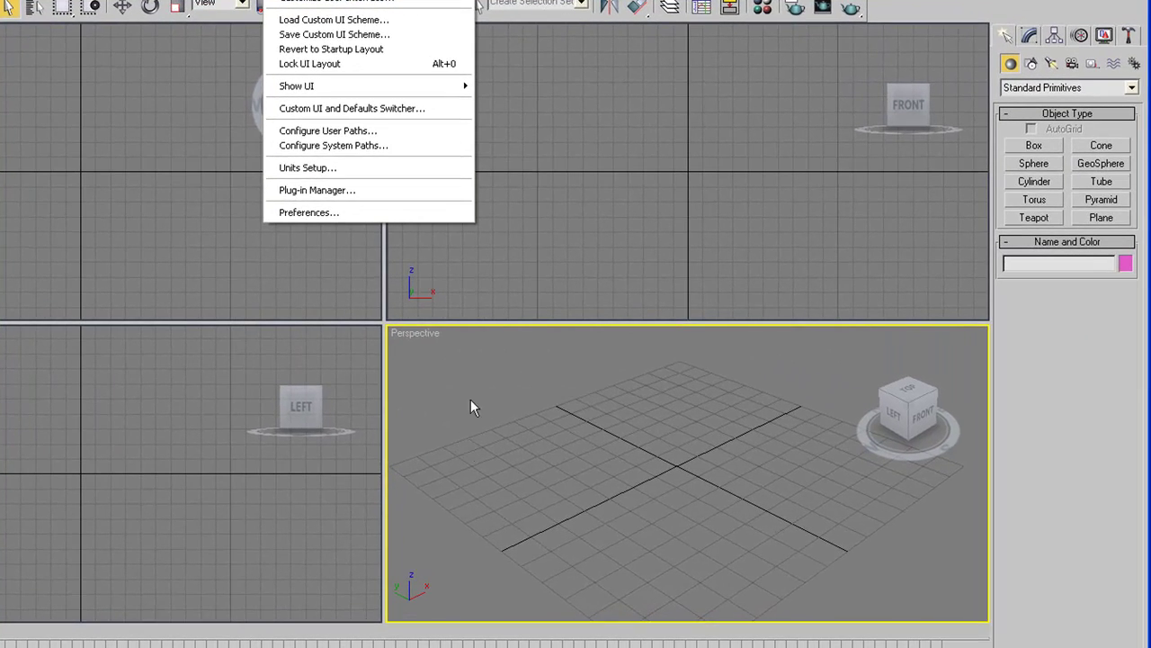
click(489, 385)
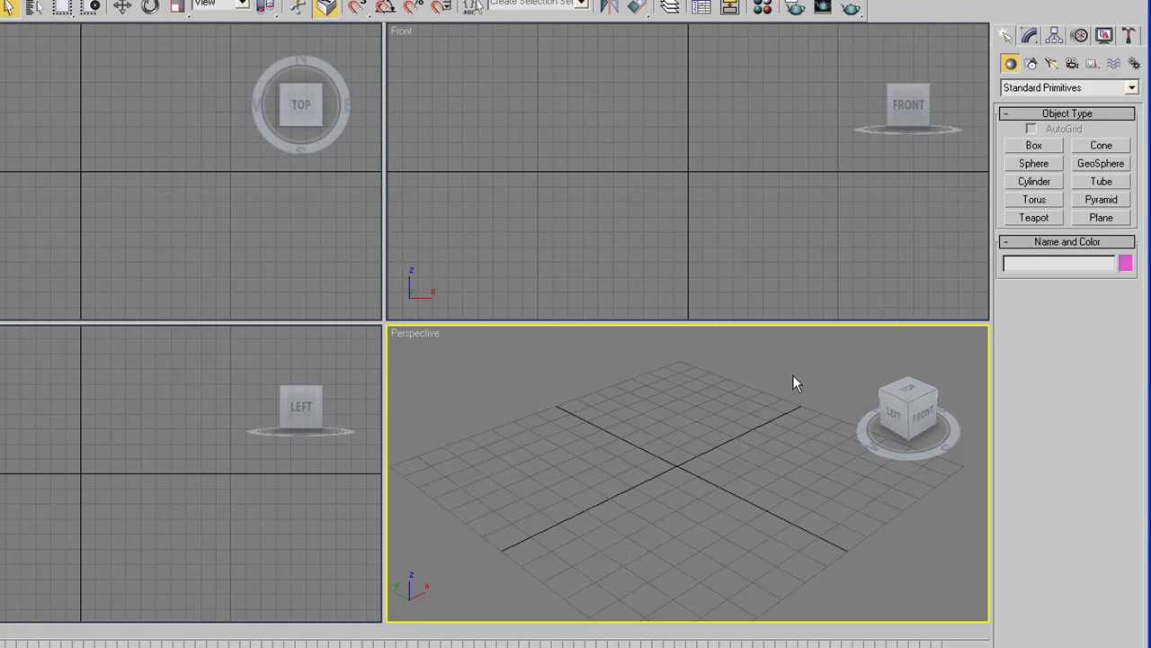
Draw a small pink box on the Perspective grid.
click(1034, 218)
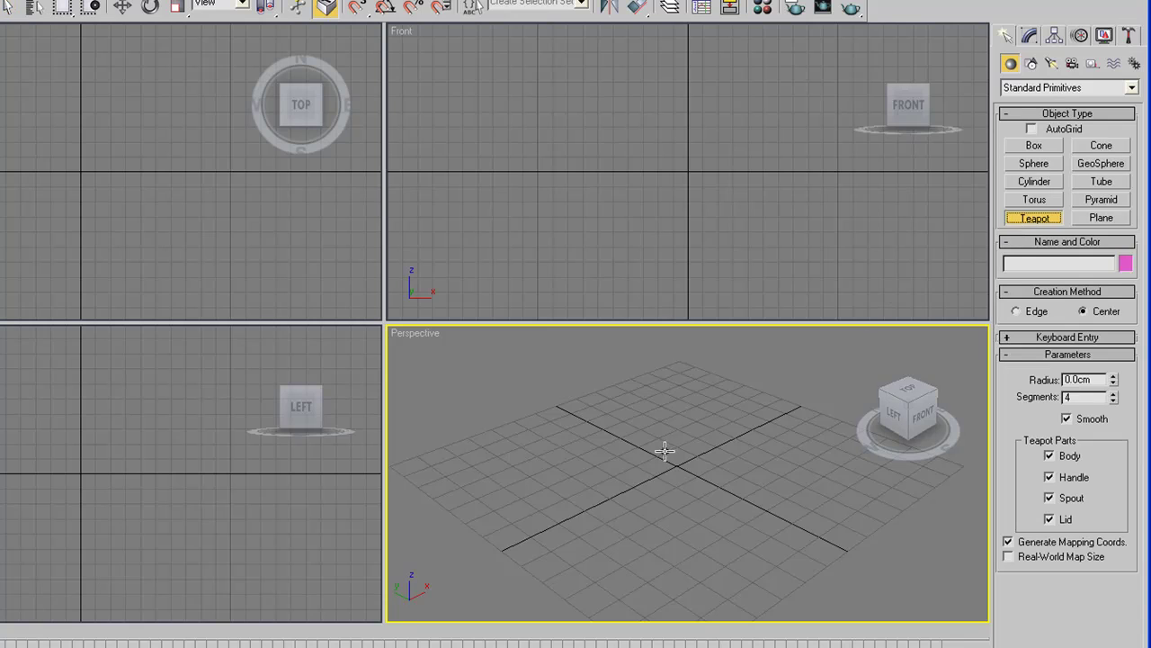
click(1034, 146)
mouse_move(537, 412)
mouse_down()
mouse_move(599, 501)
mouse_move(555, 419)
mouse_up()
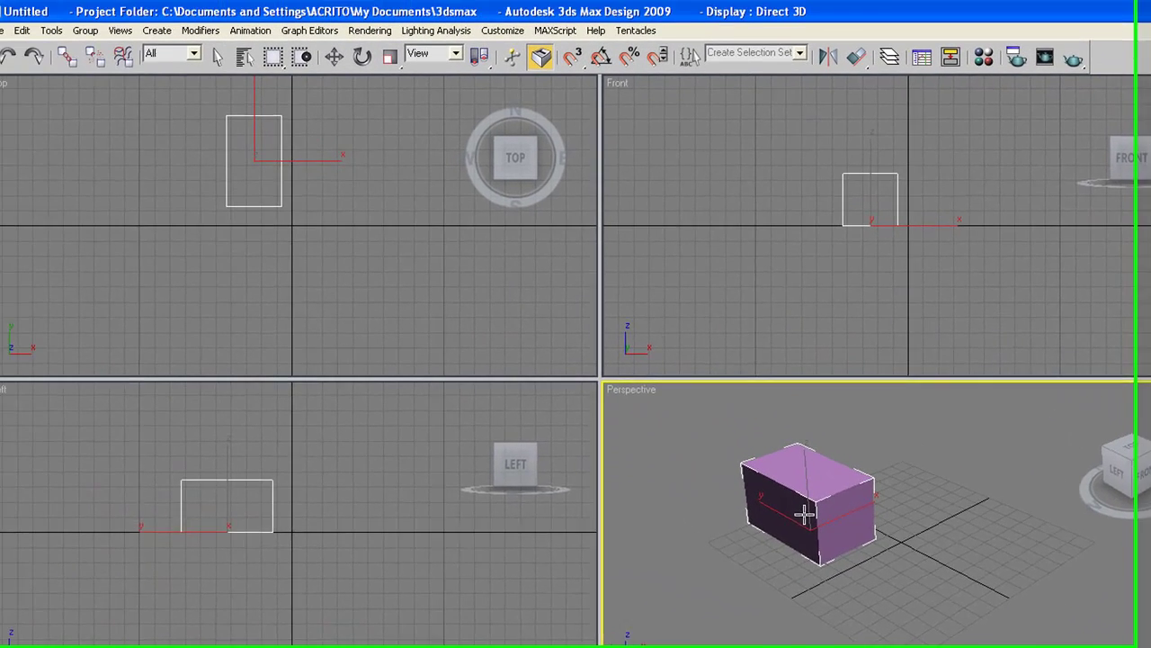
click(569, 436)
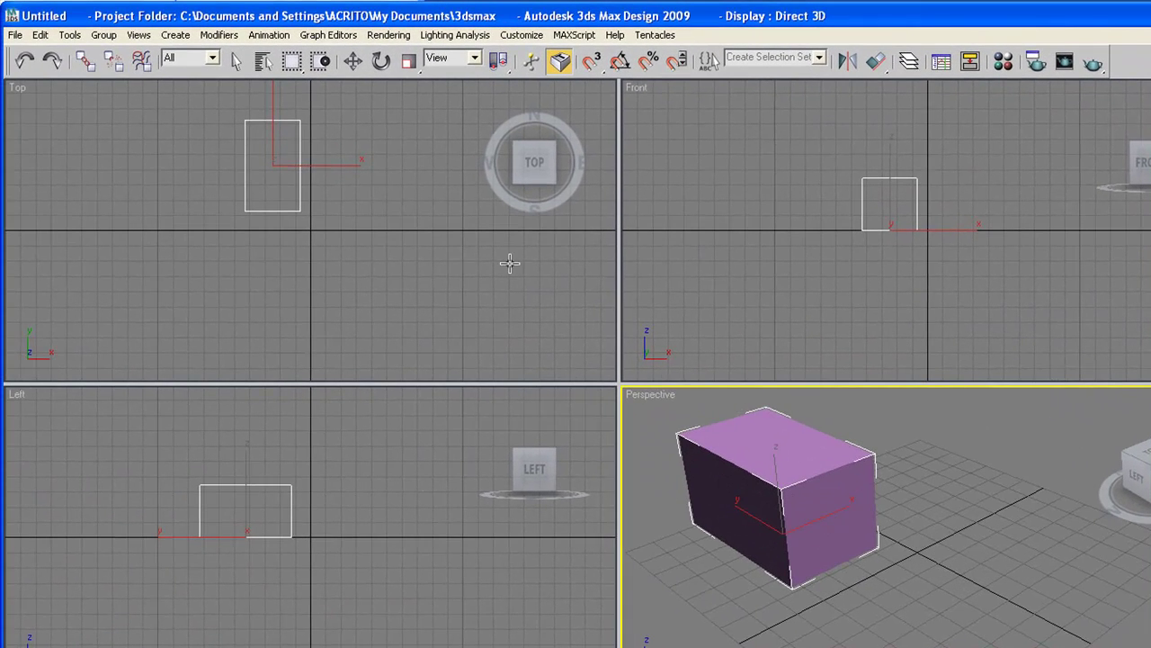
Merge Teapot01 from 78.max into the scene.
click(16, 36)
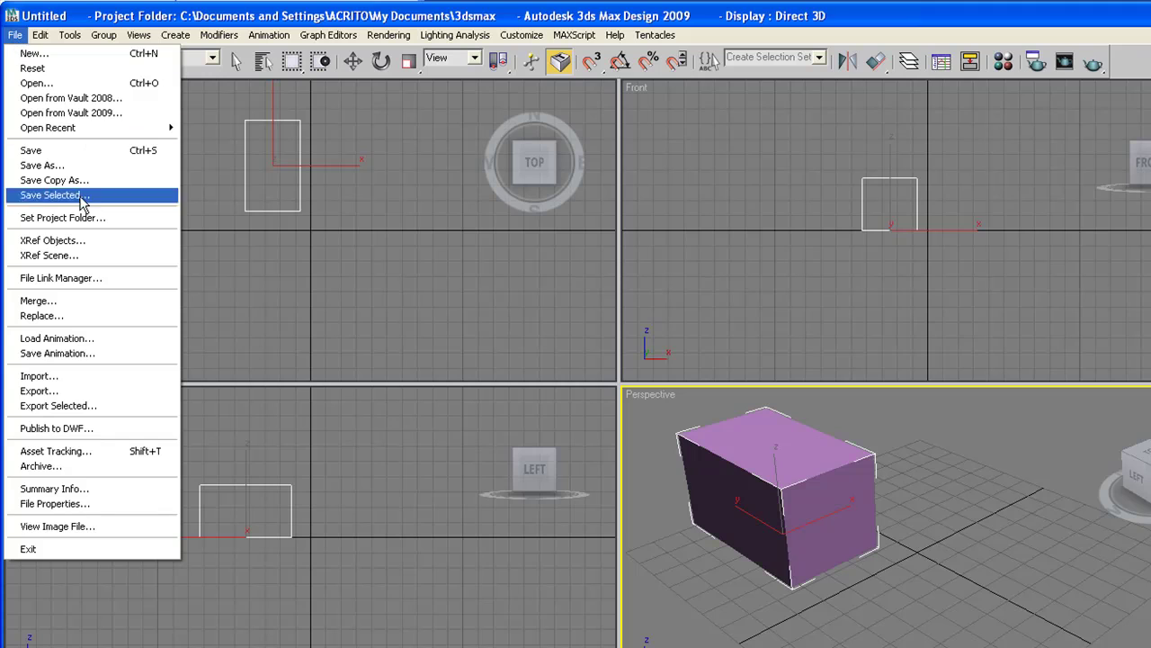
click(36, 301)
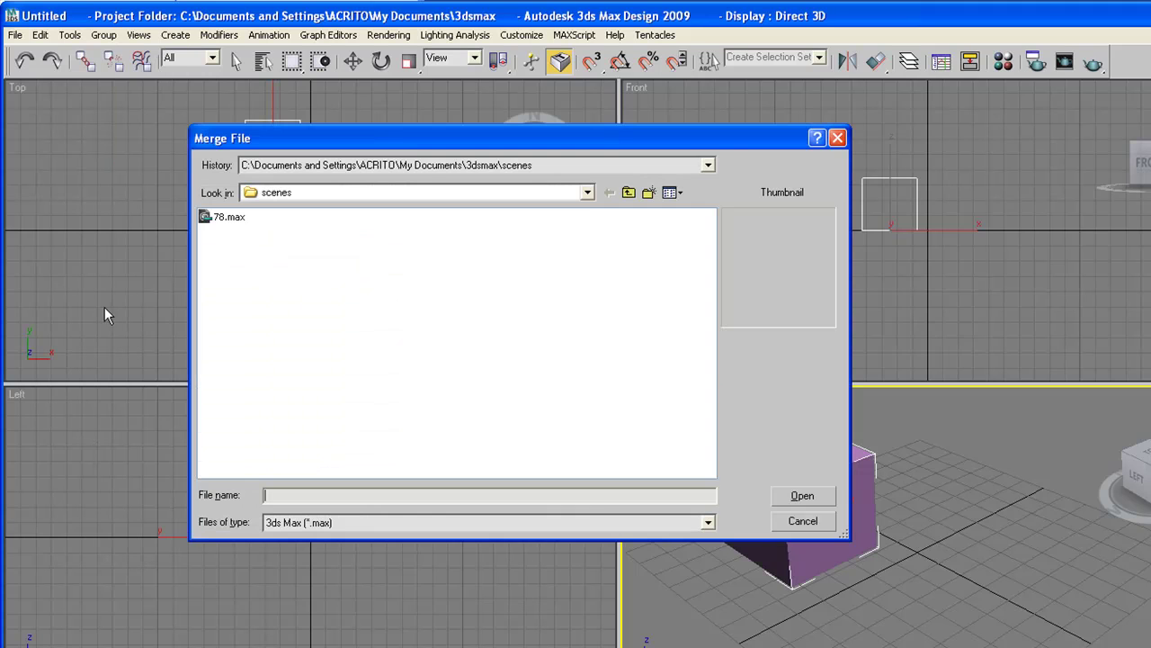
click(216, 216)
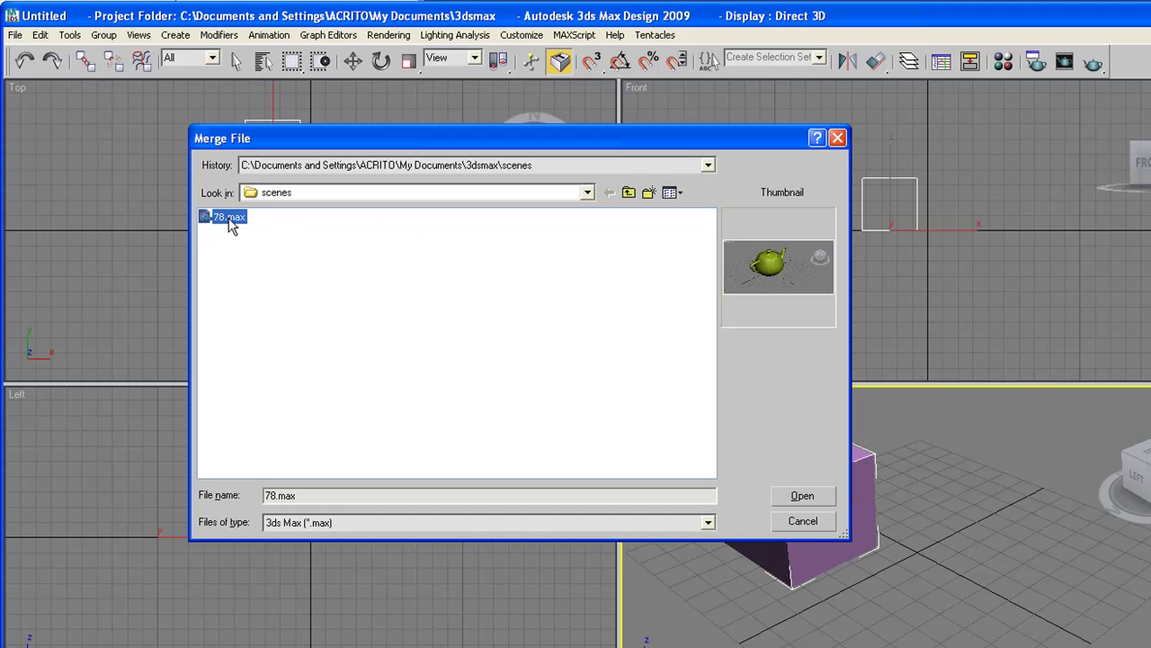
click(802, 497)
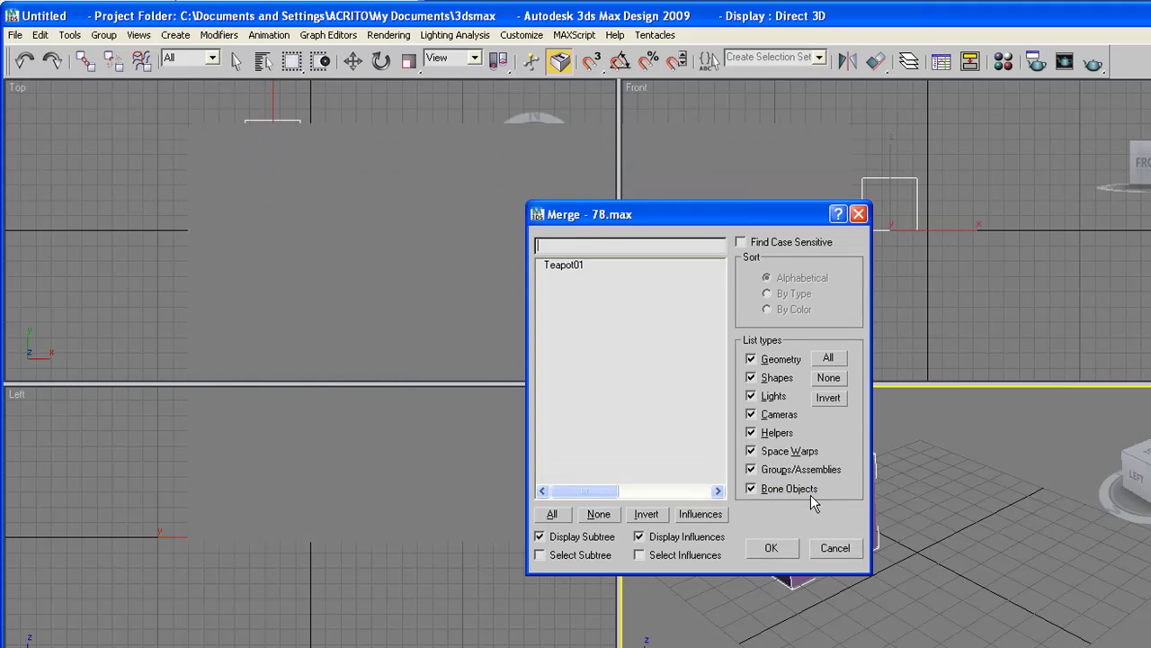
click(567, 264)
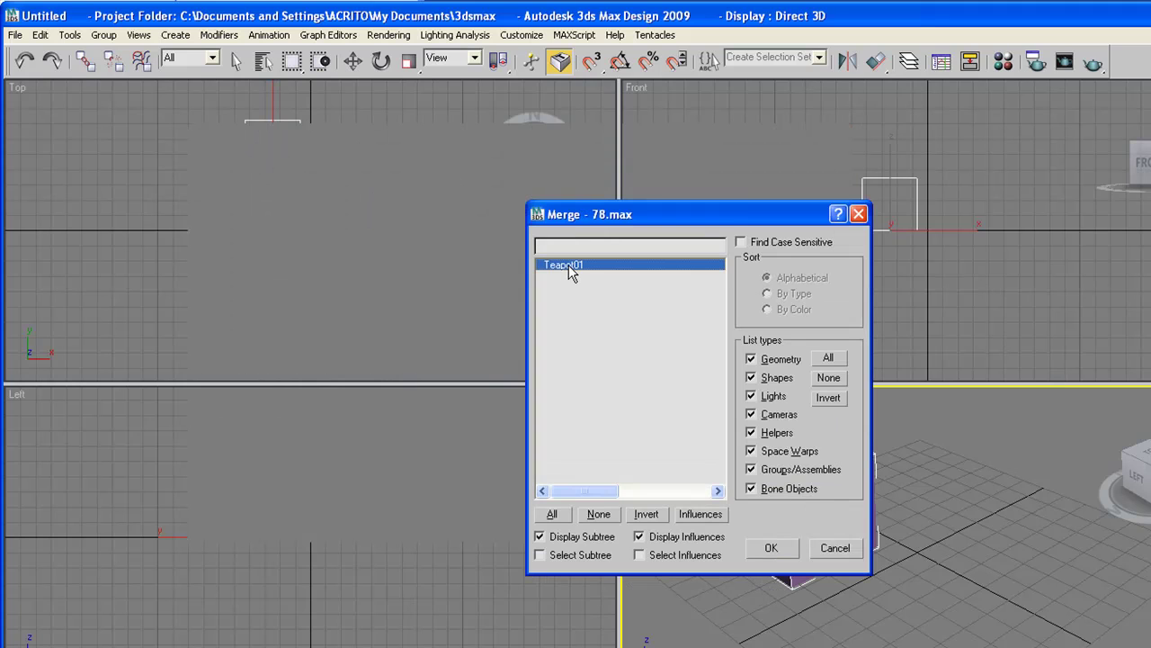
click(774, 549)
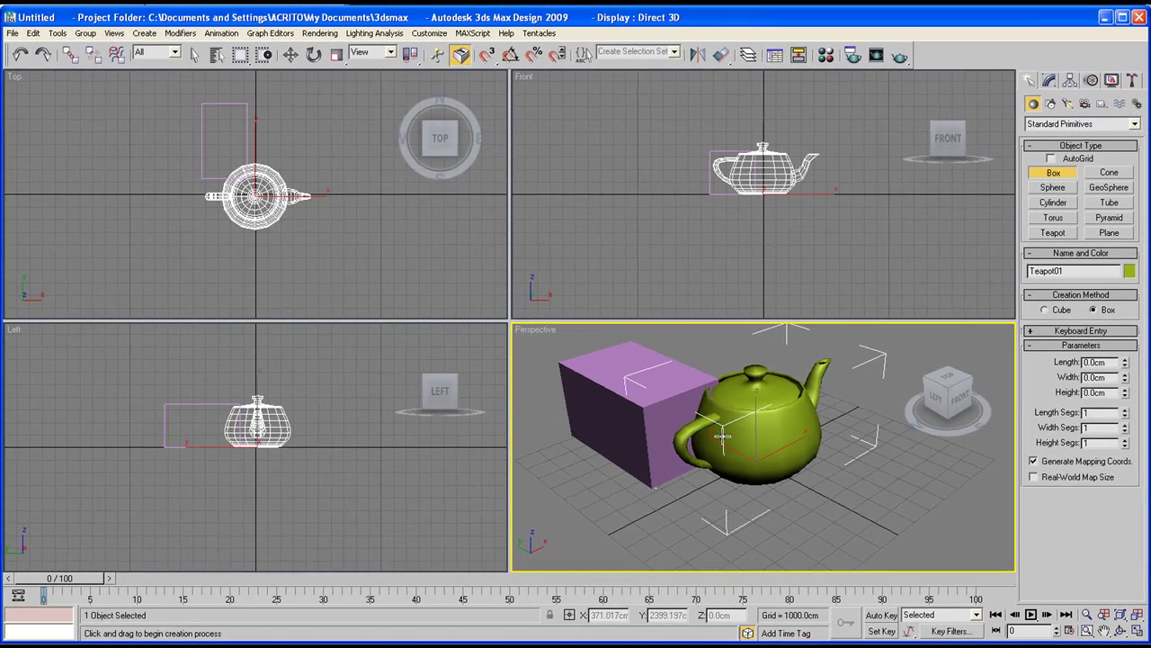
Orbit the Perspective view and drag the merged teapot along X away from the box.
middle_drag(640, 462, 634, 474)
click(1121, 632)
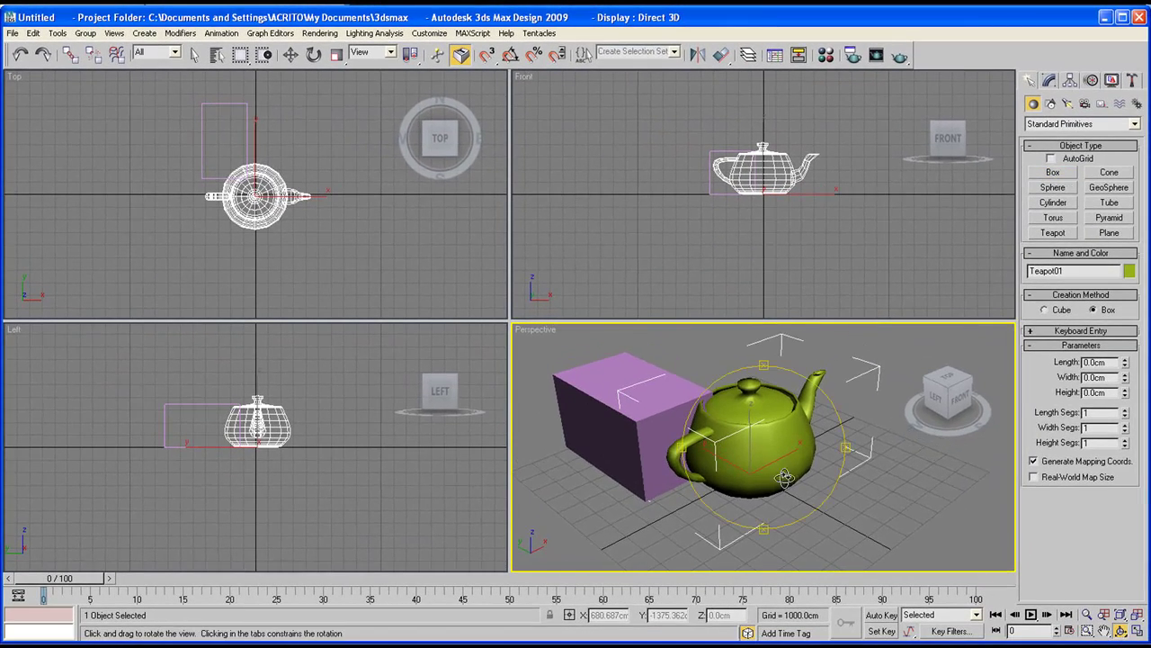
drag(765, 450, 809, 450)
key(w)
middle_drag(800, 468, 727, 438)
scroll(772, 460, down, 2)
scroll(719, 427, down, 2)
scroll(698, 417, up, 3)
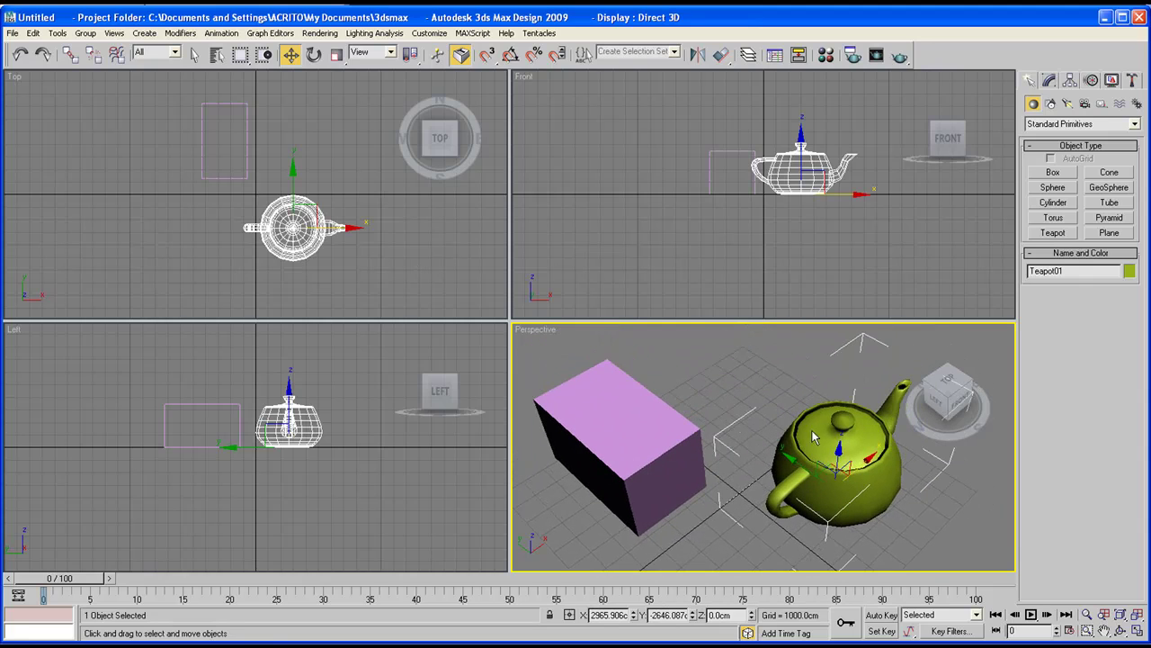
middle_drag(814, 438, 806, 427)
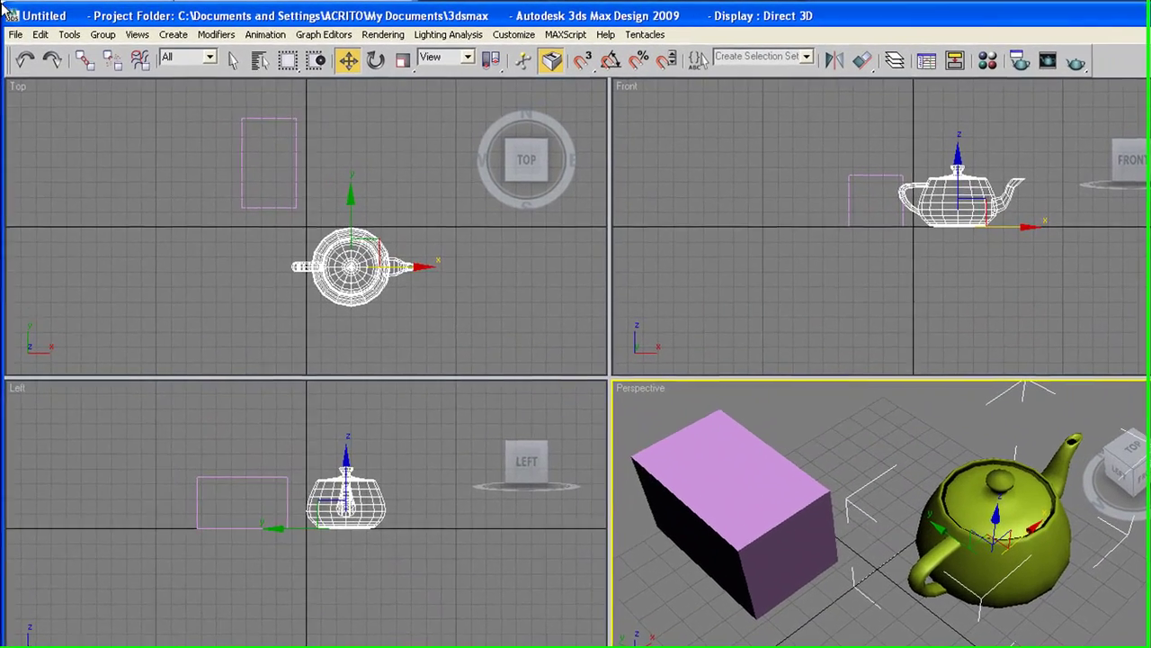
click(15, 34)
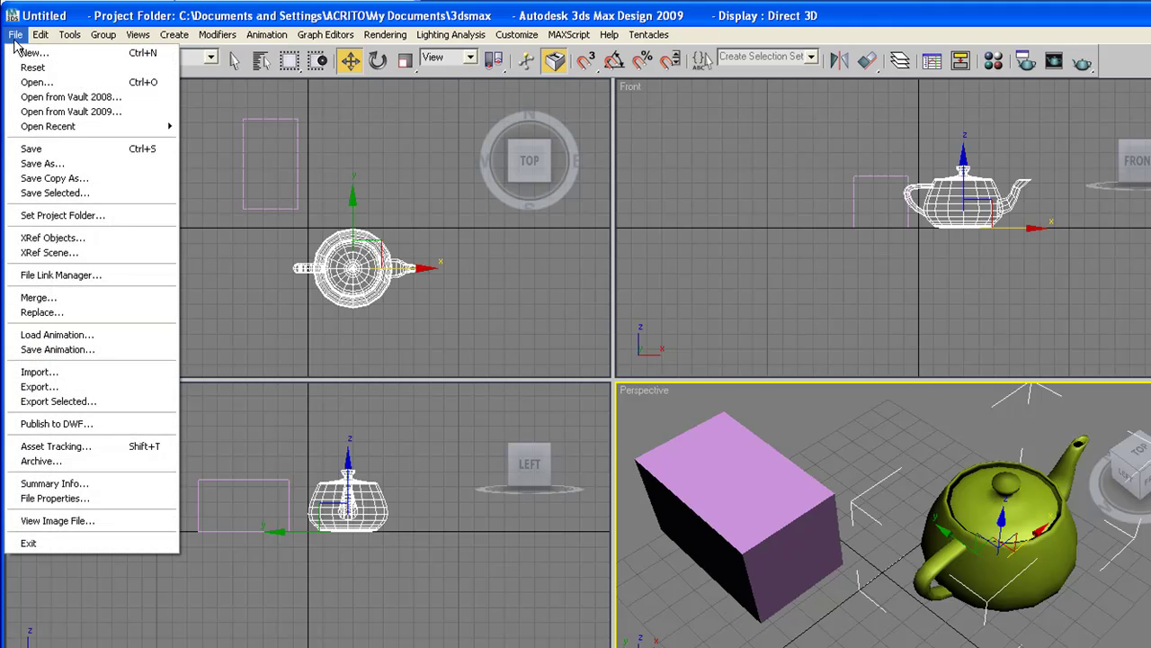
Merge Teapot01 from 78.max again, renaming the duplicate to Teapot011.
click(36, 298)
click(221, 216)
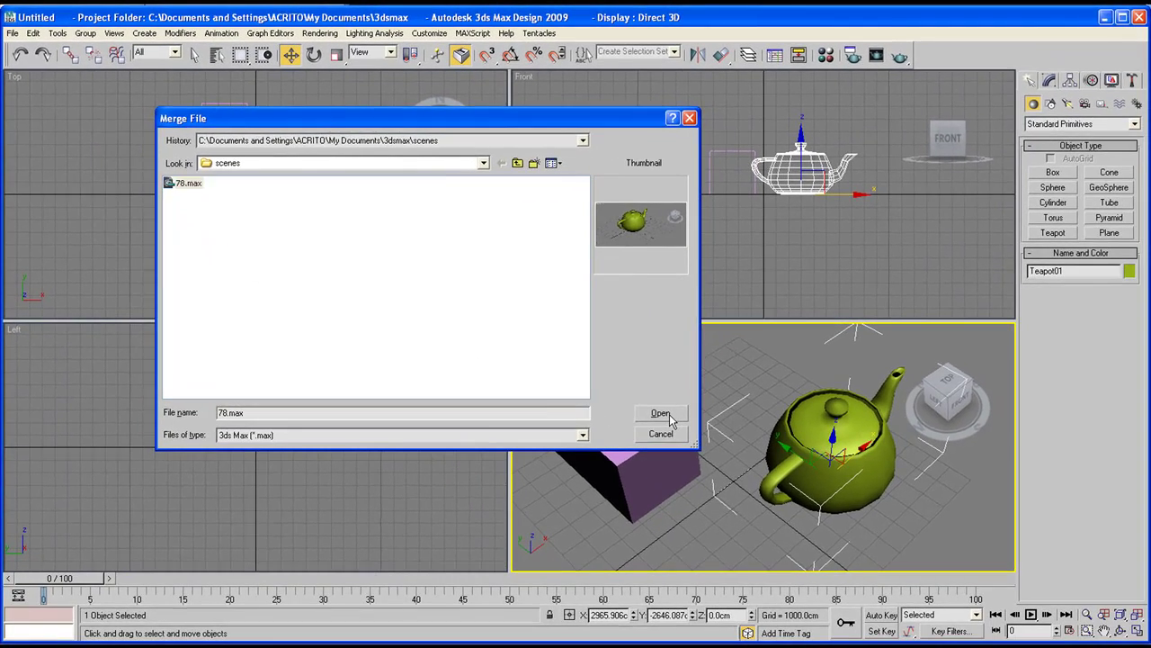
click(794, 490)
click(484, 247)
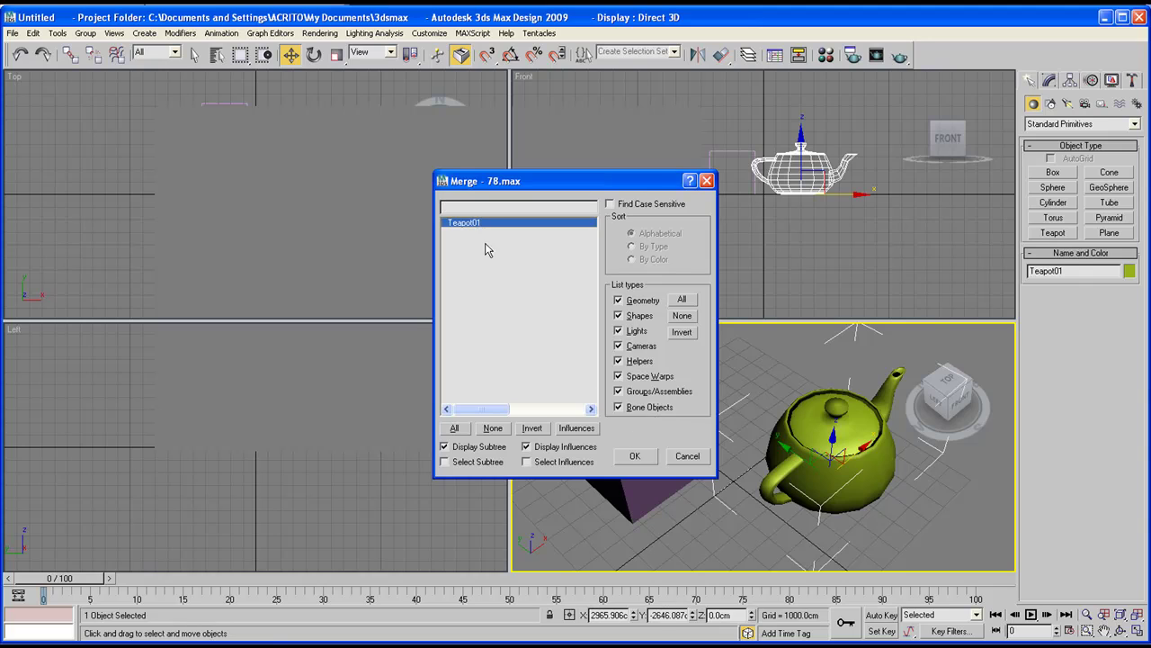
click(636, 456)
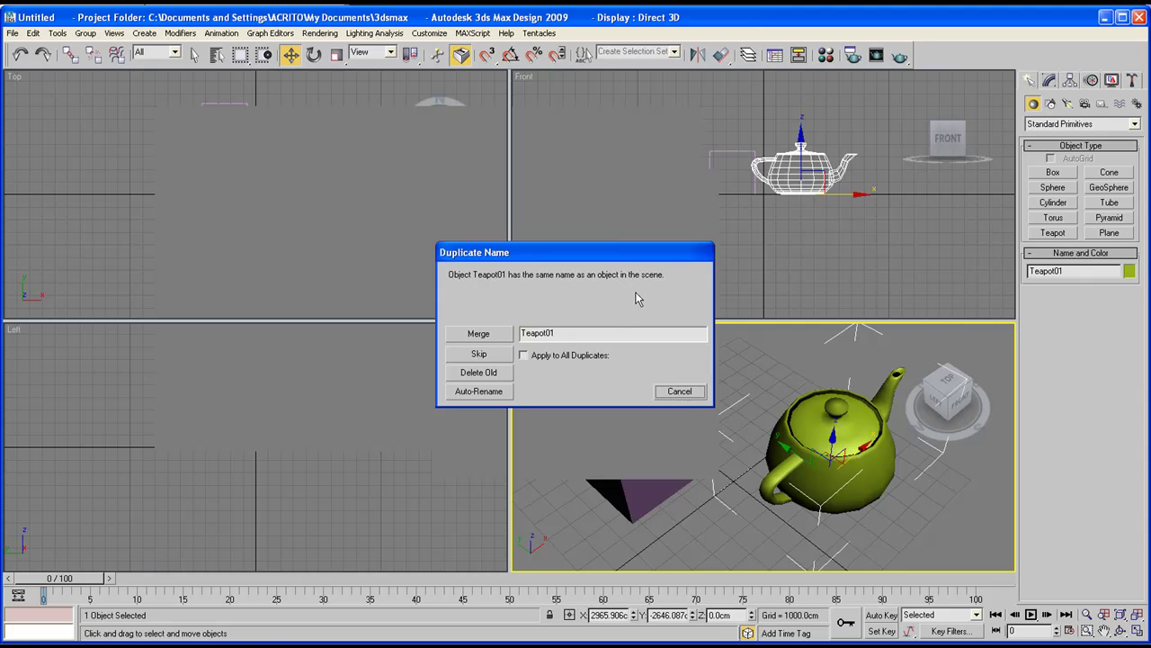
click(577, 332)
text(1)
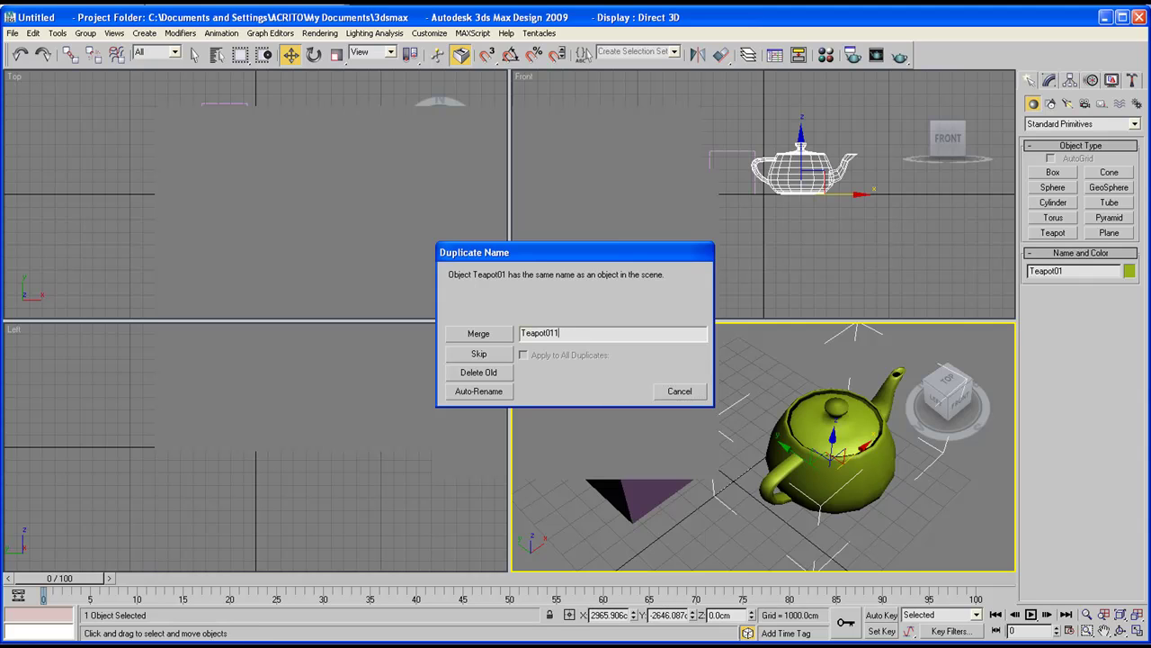
click(478, 334)
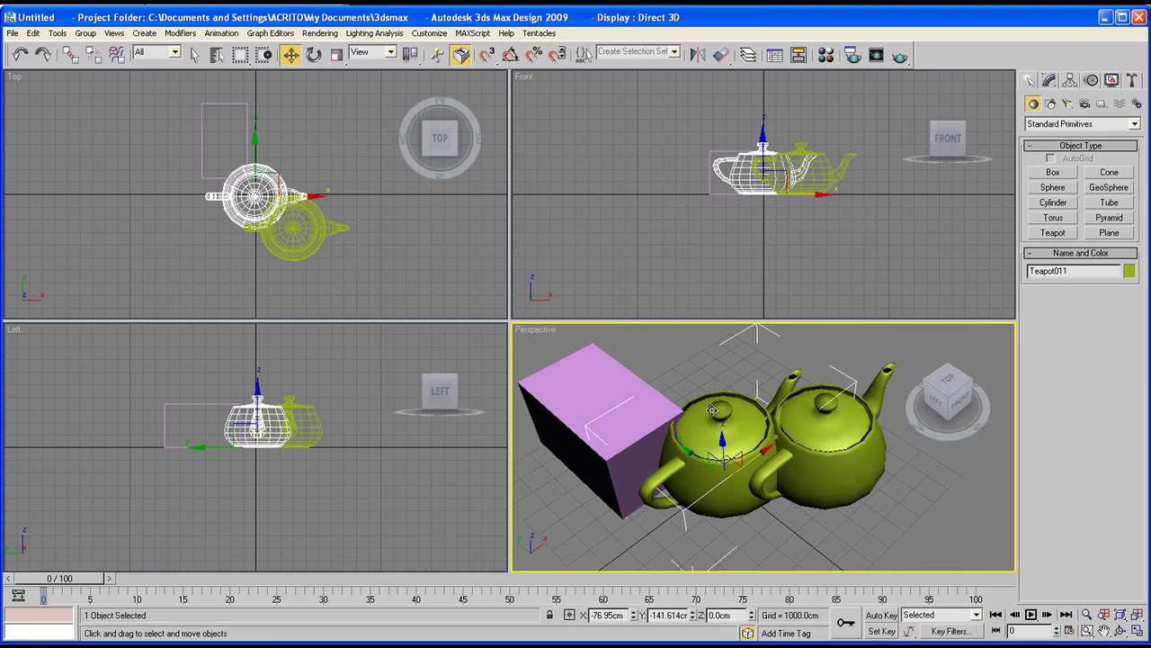
Drag Teapot011 far along X, then orbit and pan the Perspective view to inspect.
scroll(712, 410, down, 5)
drag(789, 432, 712, 435)
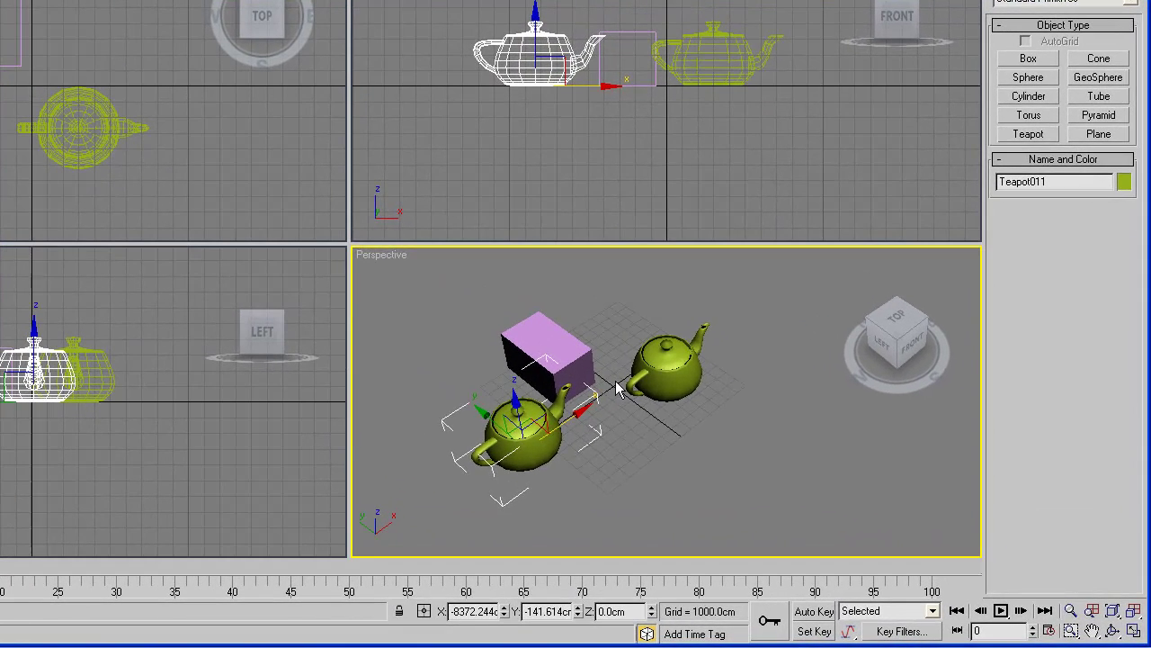
click(1112, 631)
drag(720, 387, 603, 394)
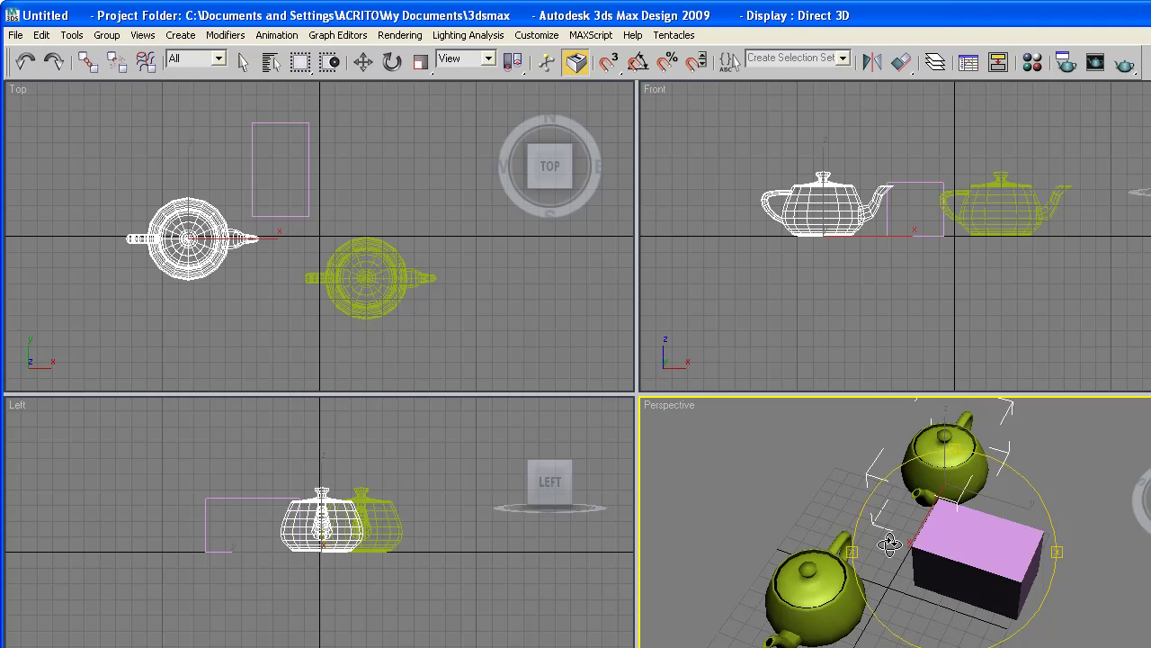
drag(966, 537, 1086, 591)
drag(965, 576, 932, 557)
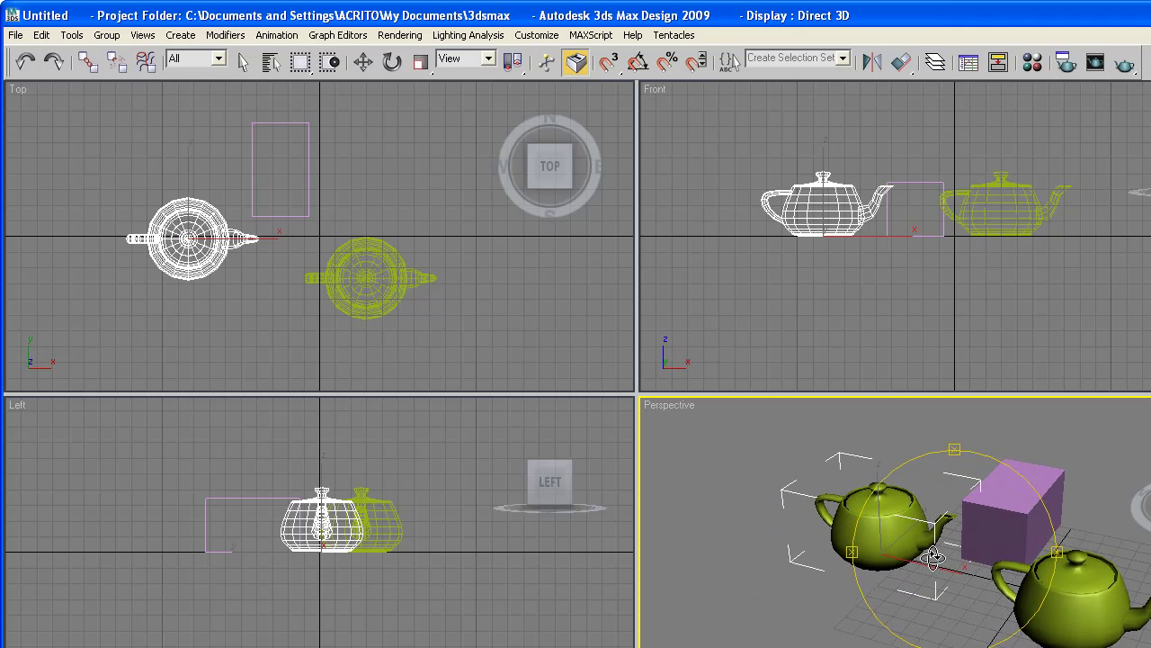
middle_drag(934, 557, 900, 543)
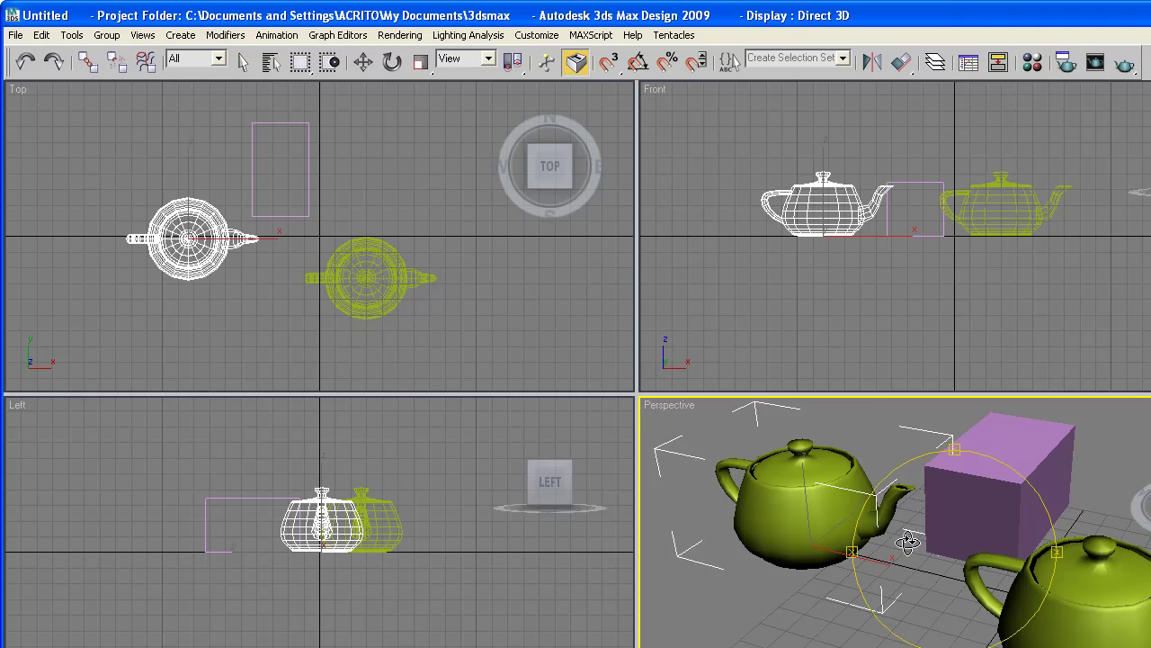
drag(951, 538, 930, 551)
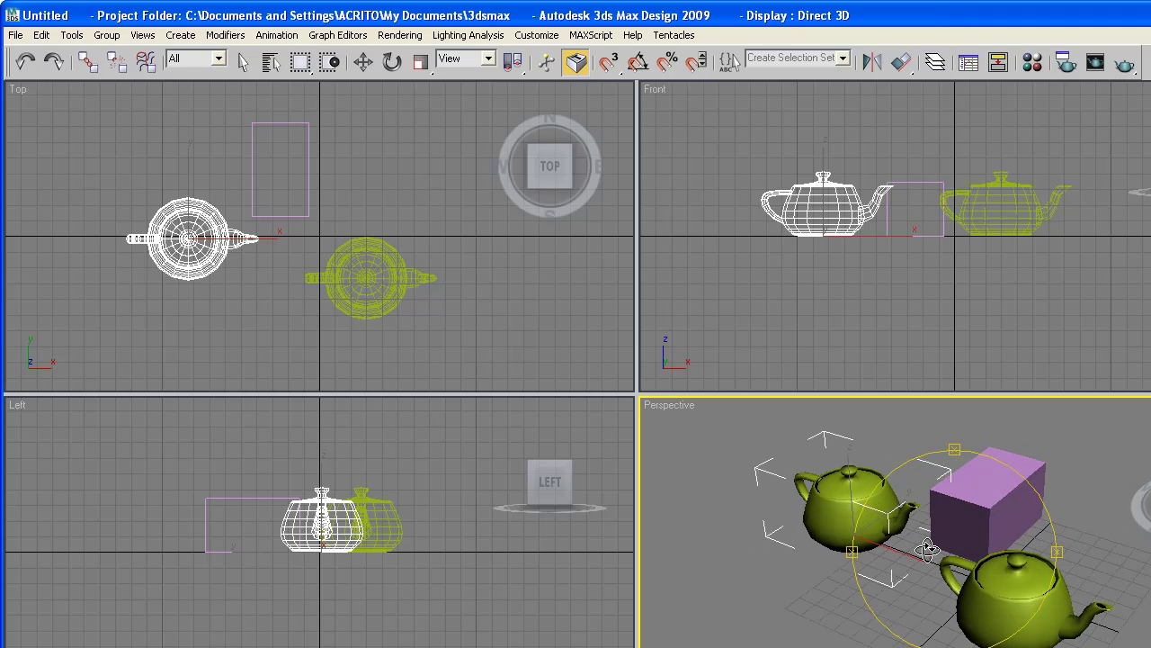